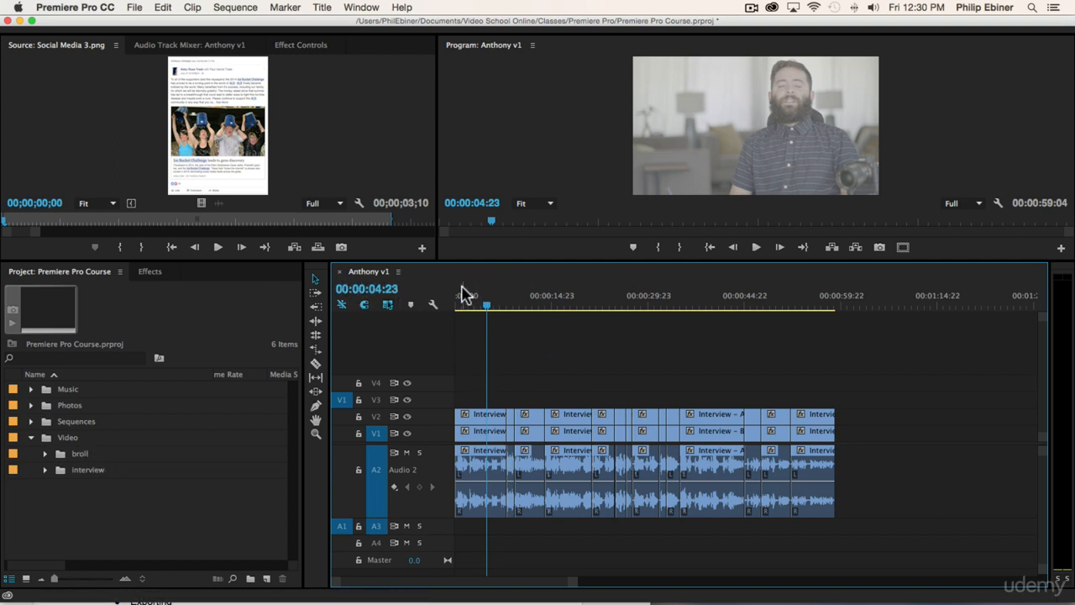
Play the first moments of the interview sequence and enlarge the timeline view of its clips
key(Home)
key(space)
key(space)
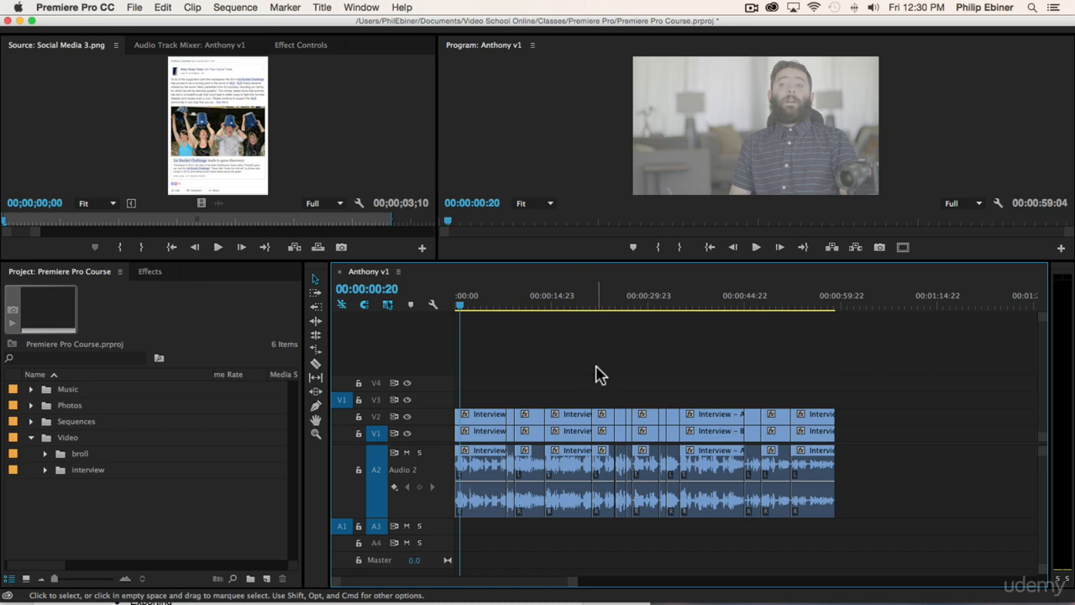
key(backslash)
scroll(724, 376, down, 2)
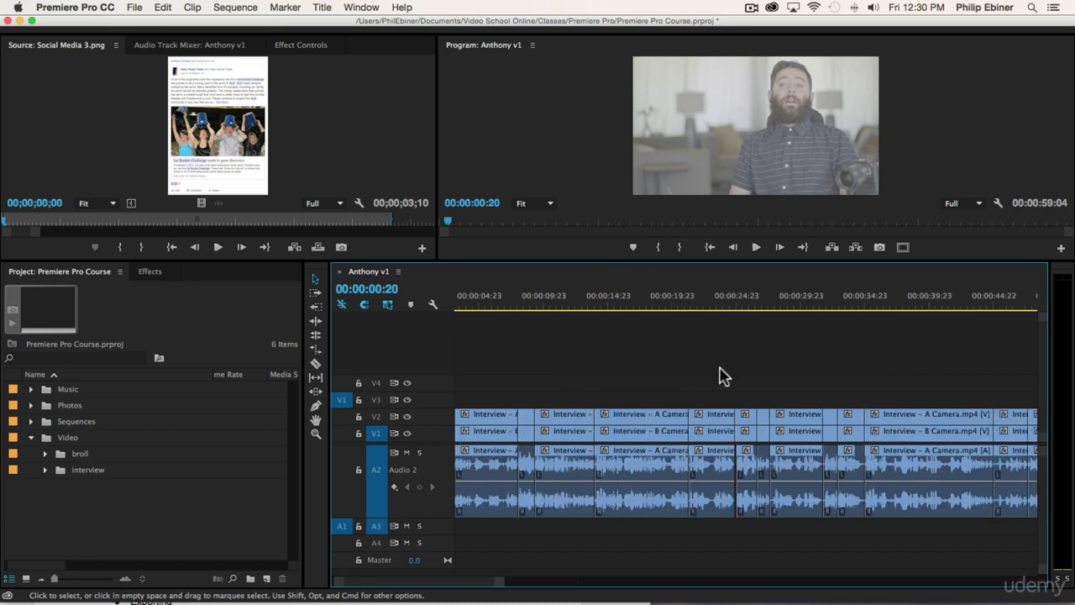
Preview several b-roll videos from the broll bin in the Source monitor, including Crusing Down Street.mp4
click(45, 453)
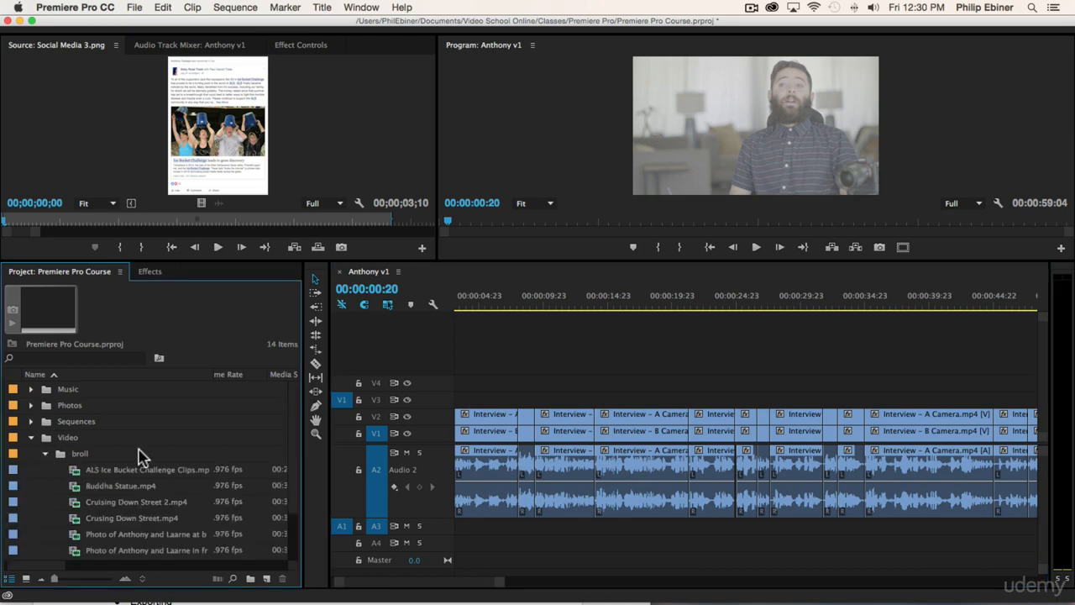
double_click(123, 473)
double_click(124, 517)
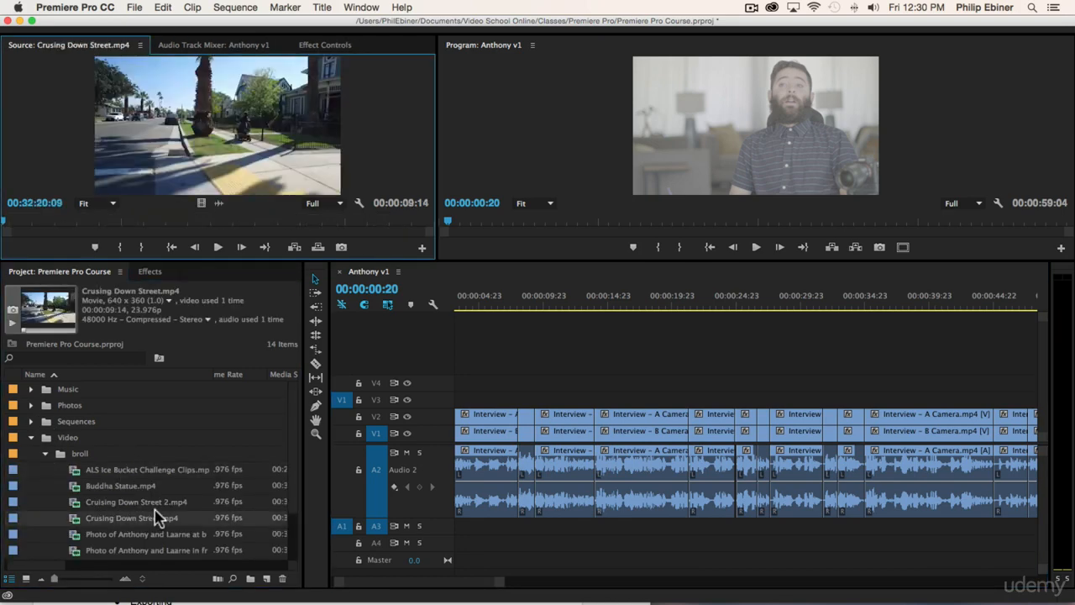
double_click(139, 550)
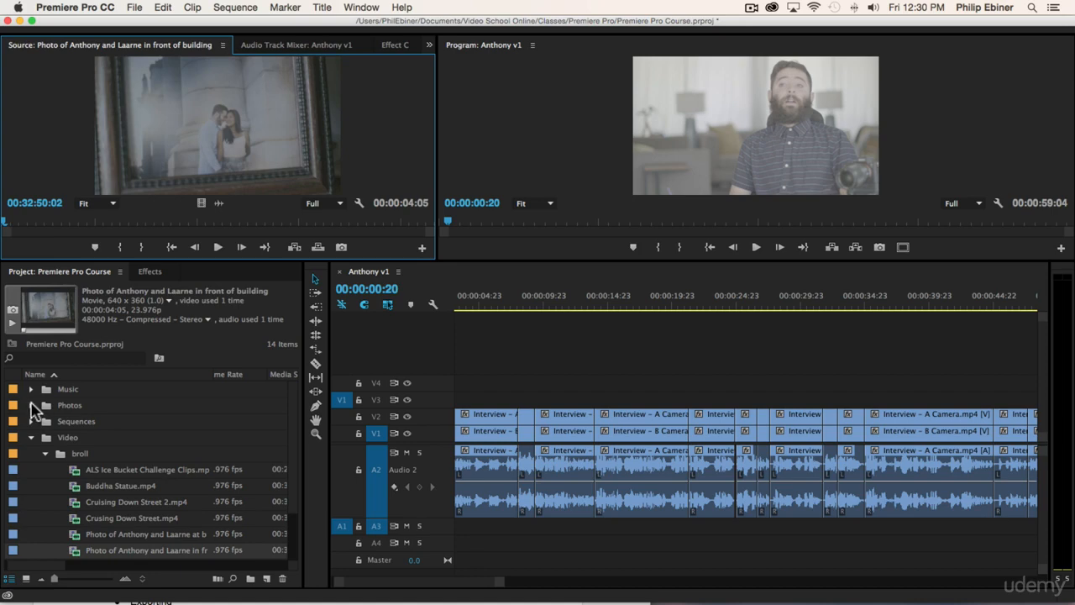
Preview the stills in the Photos bin, including Social Media 2.png, Social Media 4.png and Ellen Show 3.png, and collapse the bin again
click(32, 405)
double_click(117, 422)
double_click(108, 485)
double_click(101, 504)
scroll(92, 514, down, 2)
double_click(95, 518)
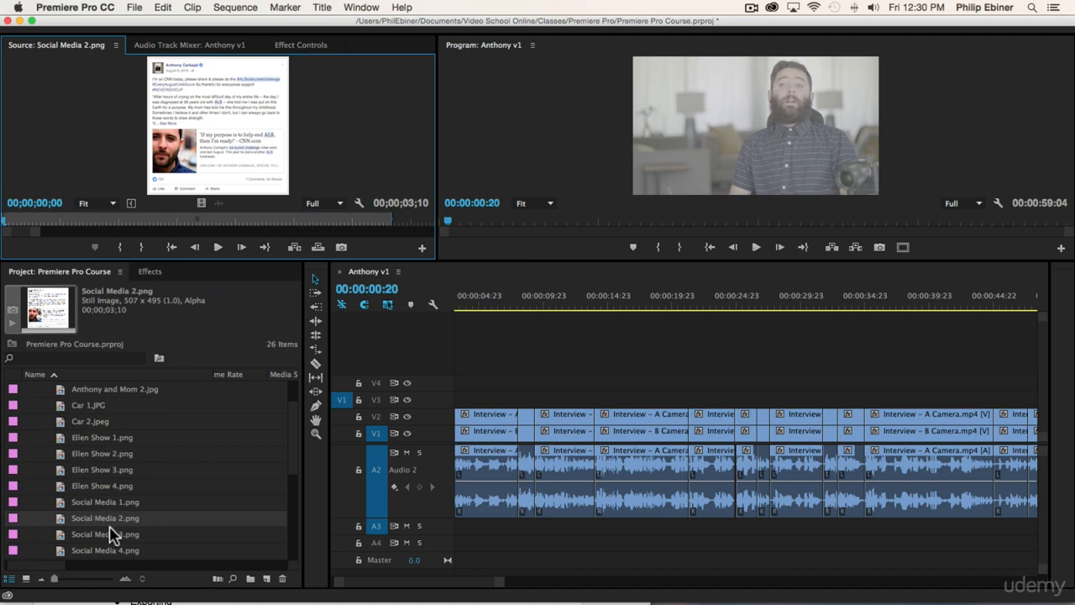
scroll(107, 521, down, 2)
double_click(108, 518)
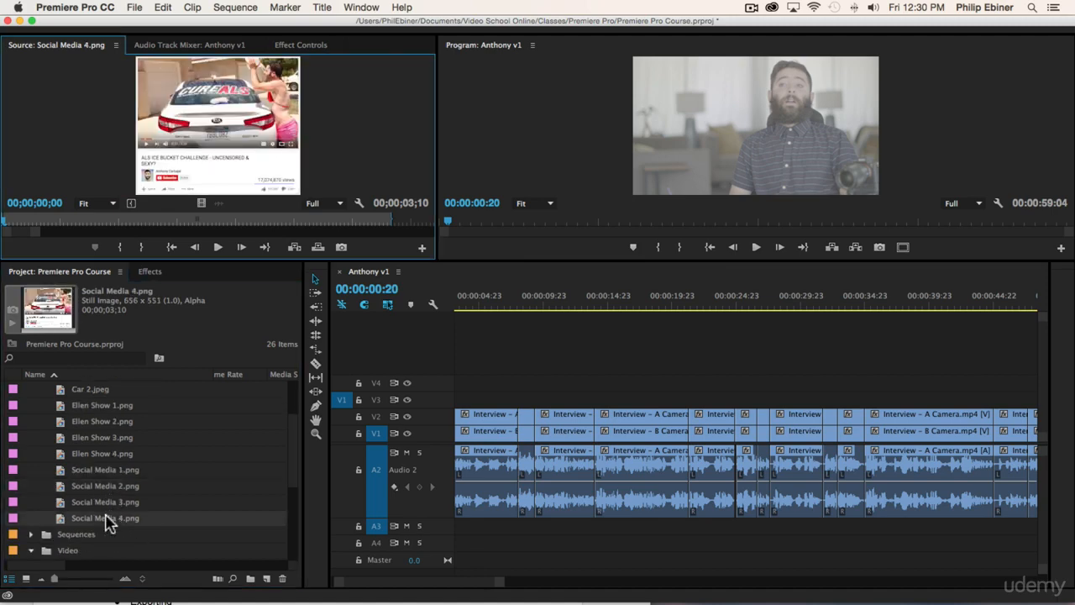
scroll(121, 487, up, 2)
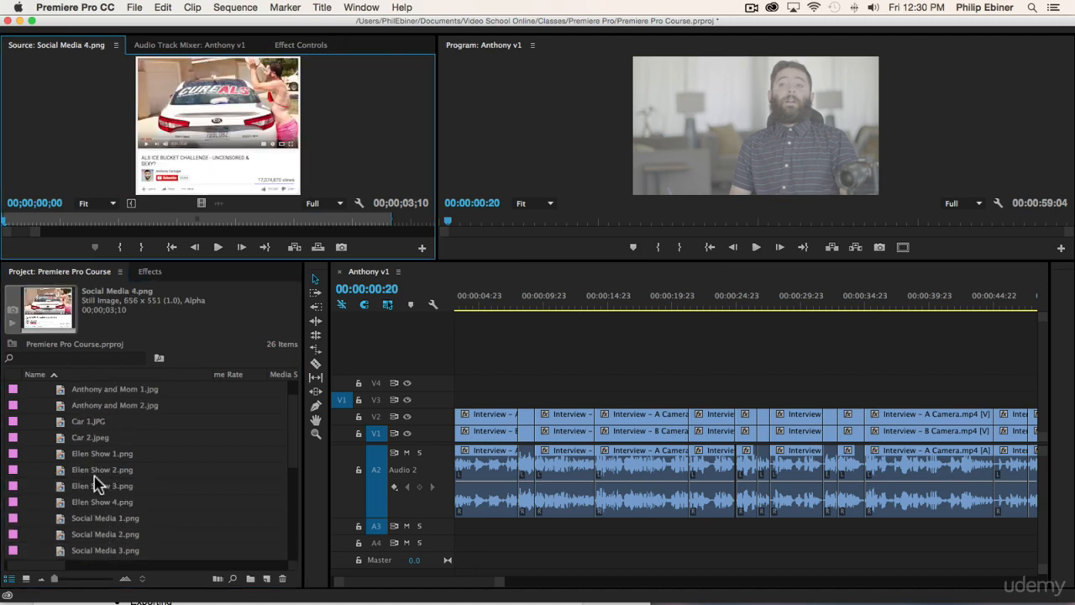
double_click(99, 485)
scroll(93, 466, up, 2)
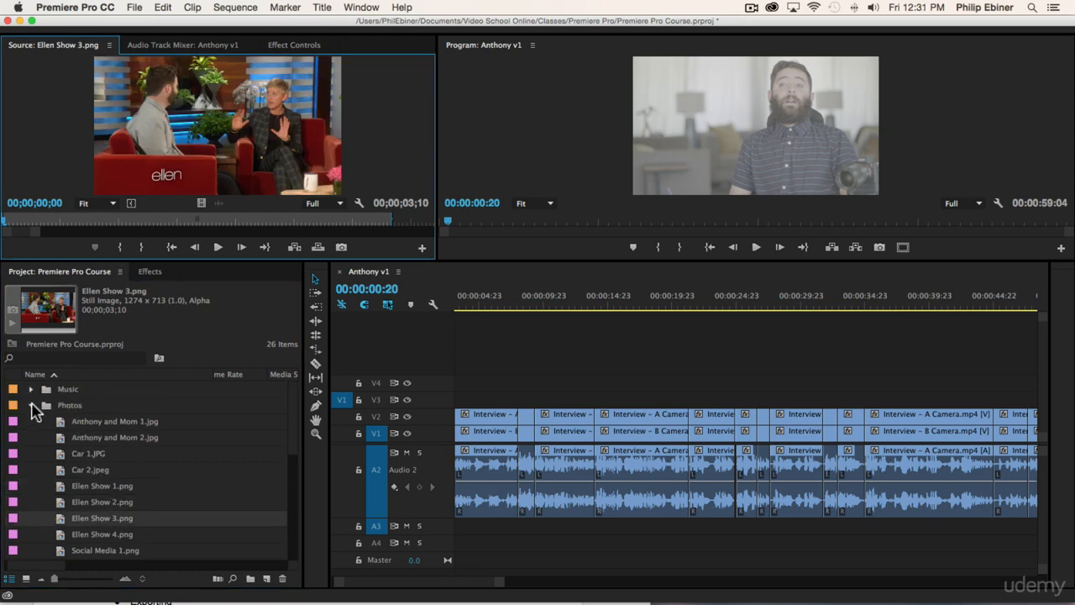
click(32, 406)
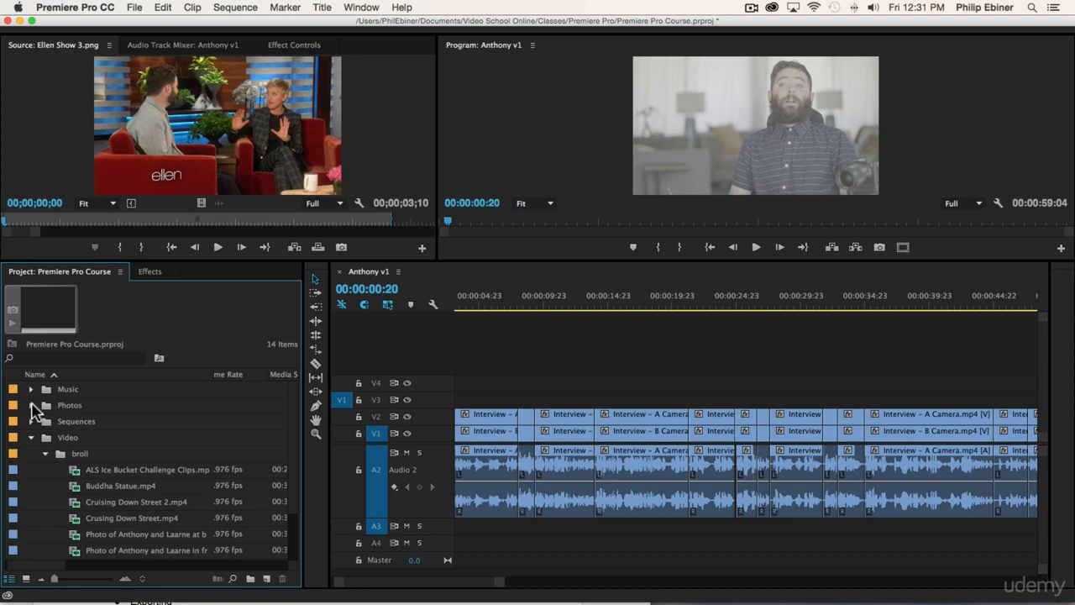
Play the interview sequence from its beginning to find a spot that needs b-roll
scroll(210, 492, down, 3)
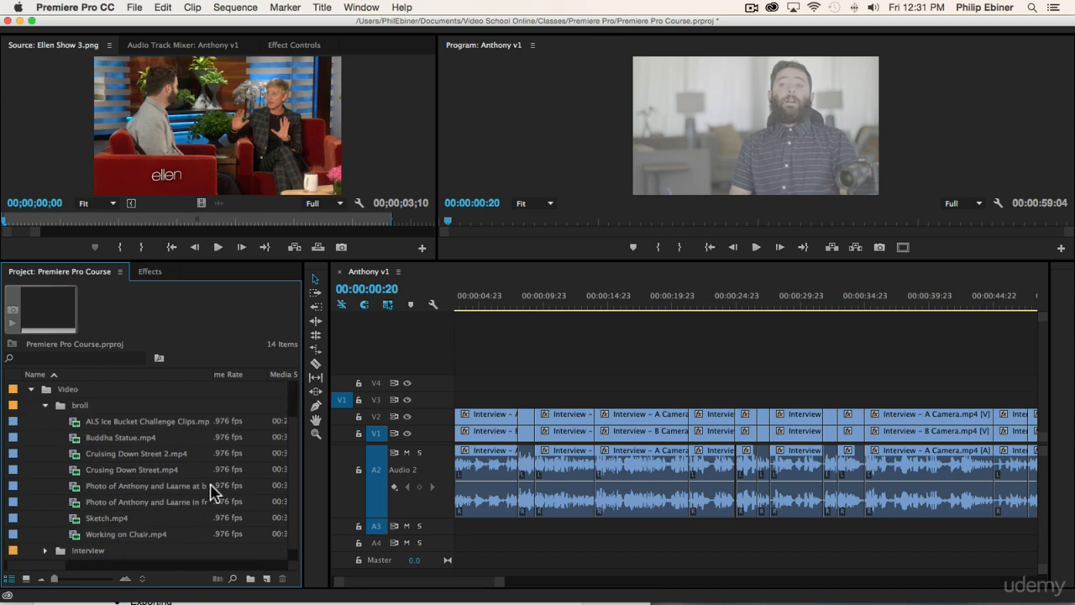
click(534, 400)
drag(479, 294, 433, 301)
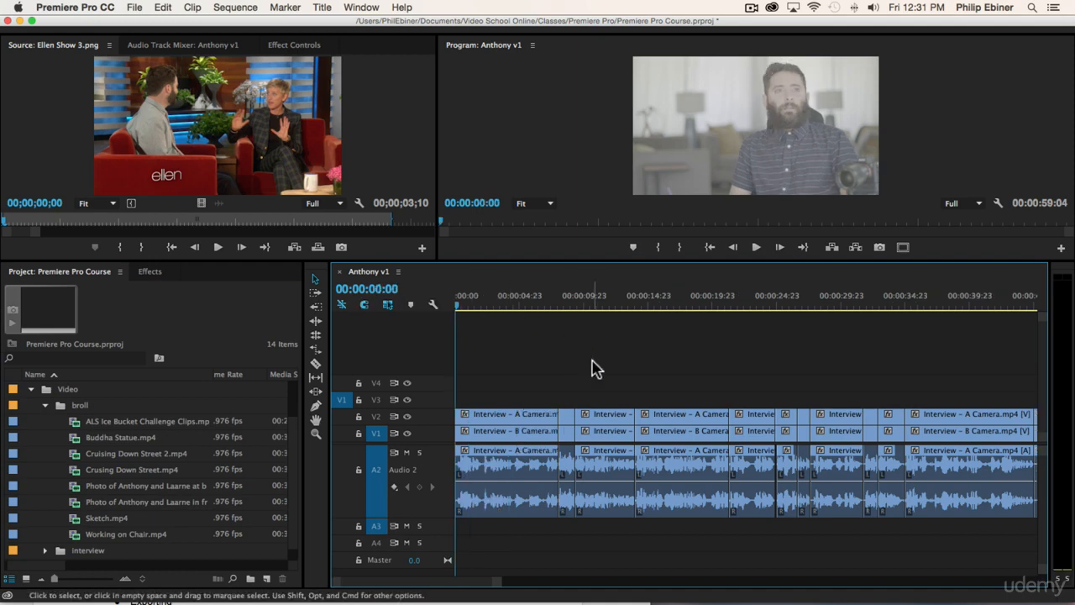
key(F12)
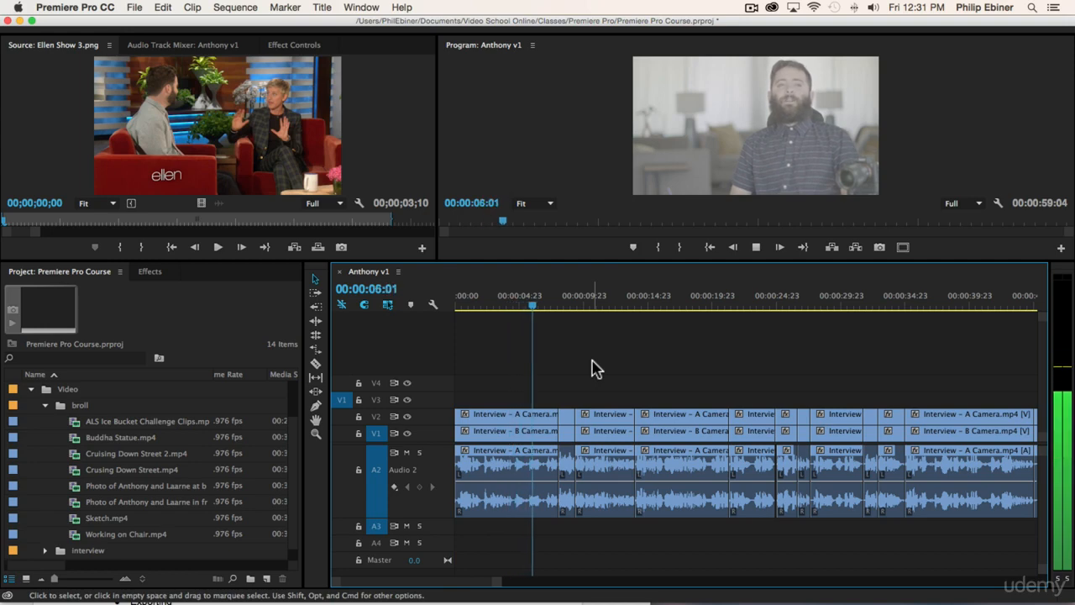
key(space)
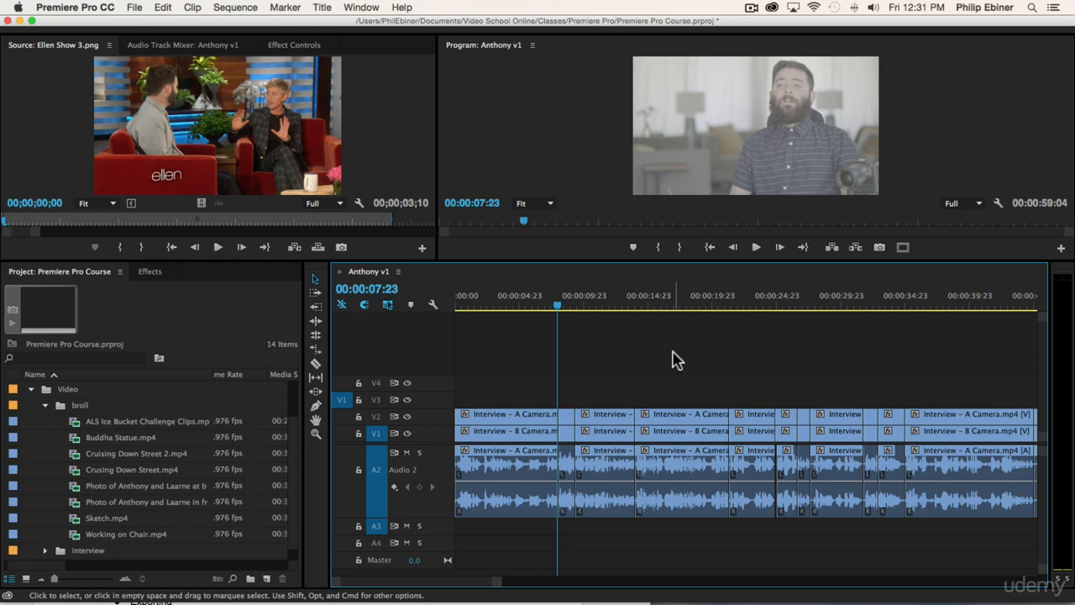
key(space)
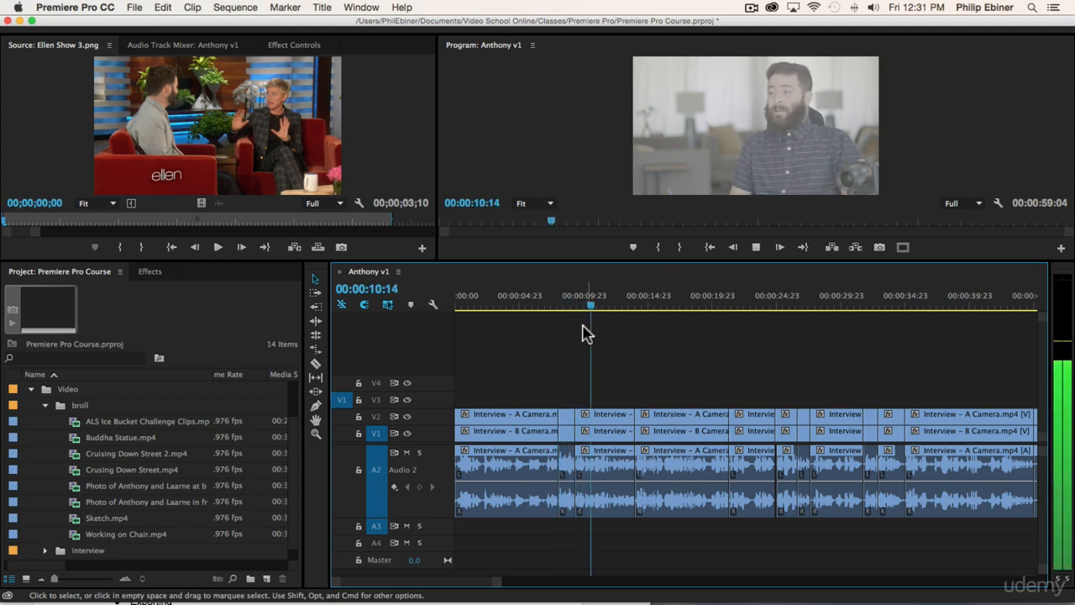
Replay the short second interview segment at a closer timeline zoom and set the playhead to 00:00:08:08
click(562, 305)
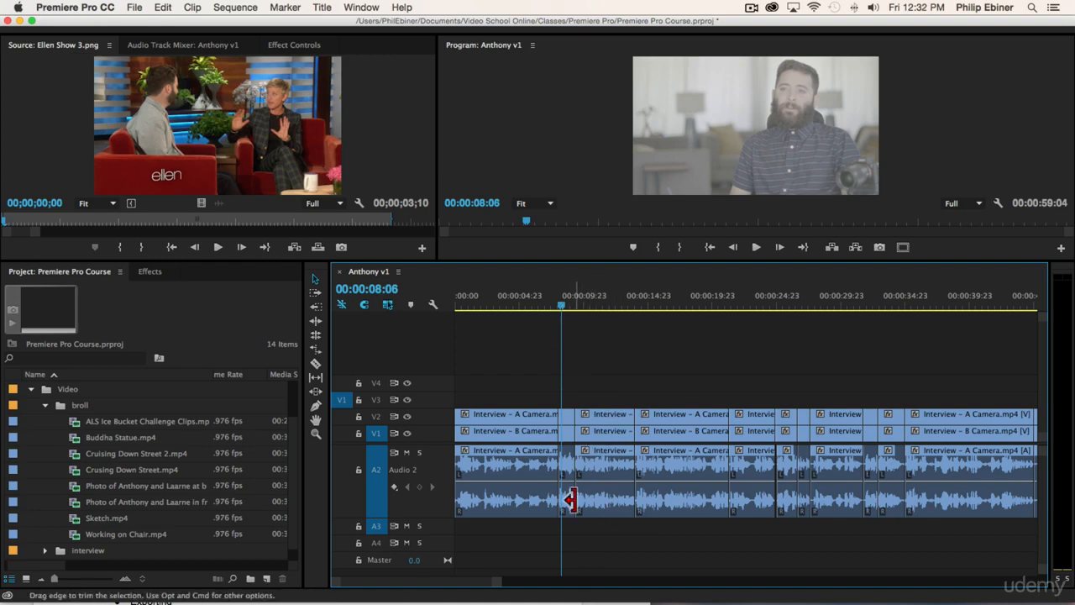
key(=)
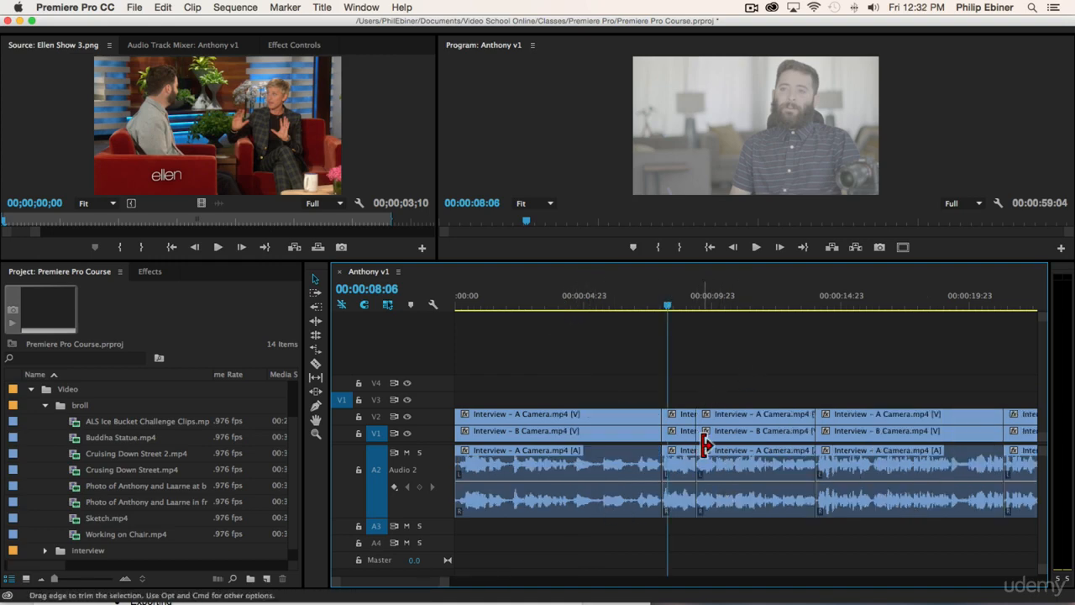
key(space)
key(space)
click(670, 303)
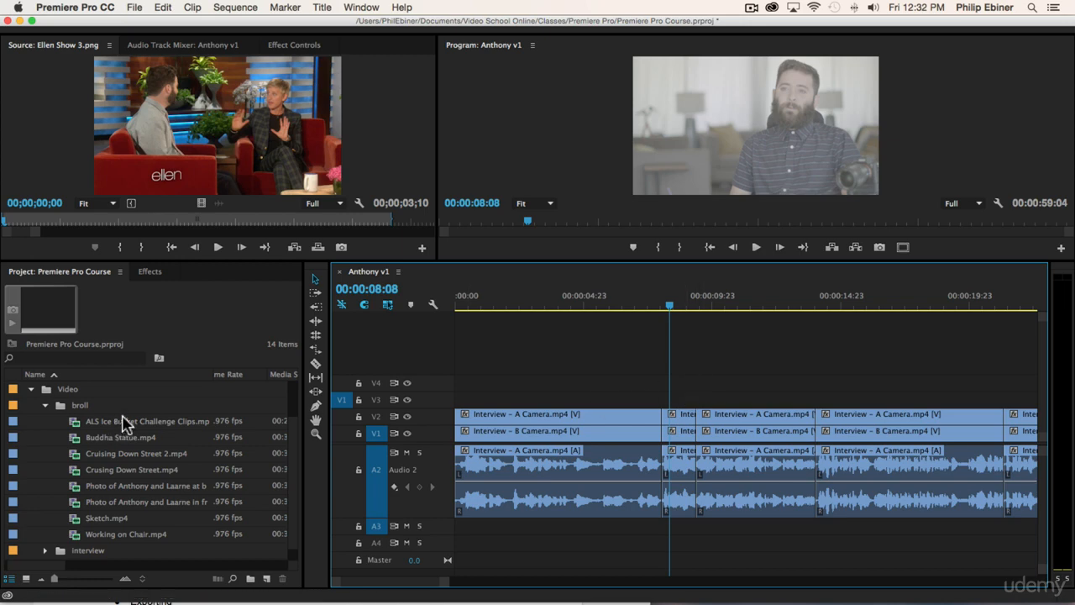
Load ALS Ice Bucket Challenge Clips.mp4 in the Source monitor and enlarge the monitor area slightly
mouse_move(123, 421)
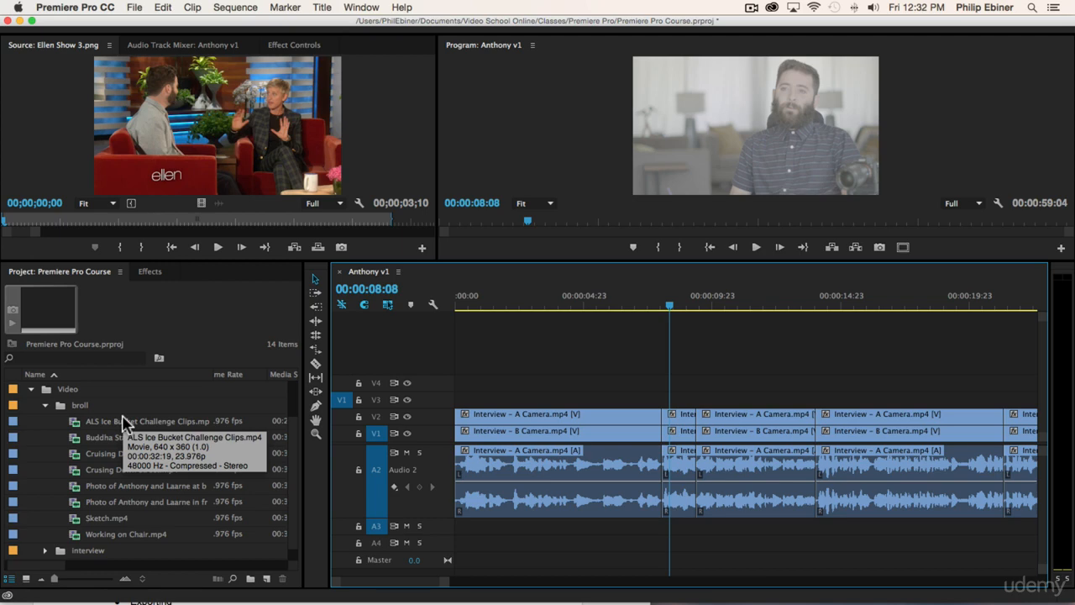
double_click(123, 422)
drag(21, 223, 37, 225)
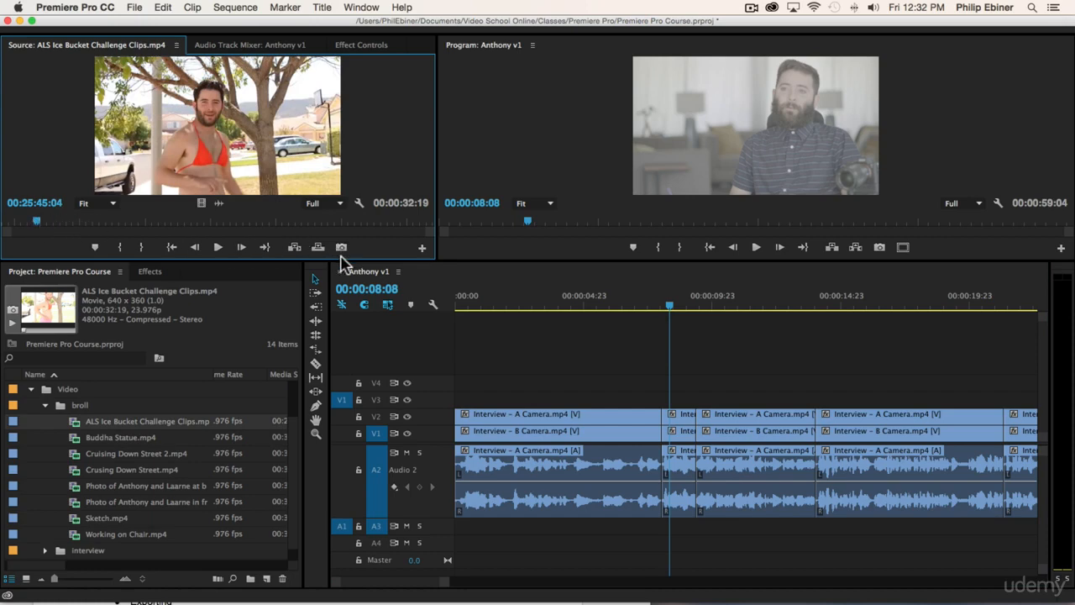
drag(342, 261, 359, 276)
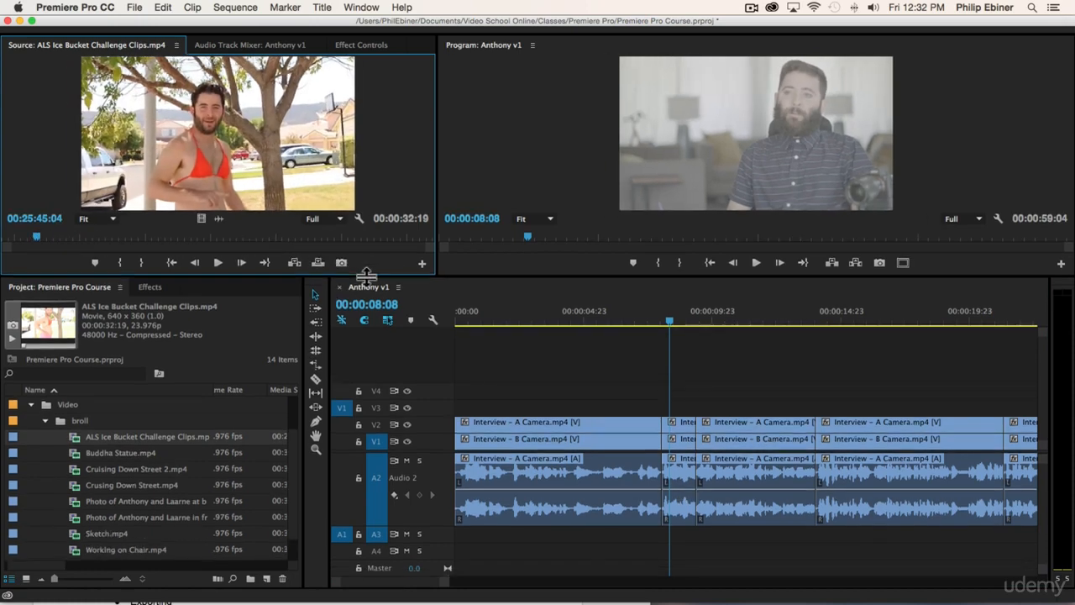
Mark the car-wash shot in the source clip with an in point at 00:25:56:18 and an out point at 00:25:59:03
drag(28, 235, 79, 241)
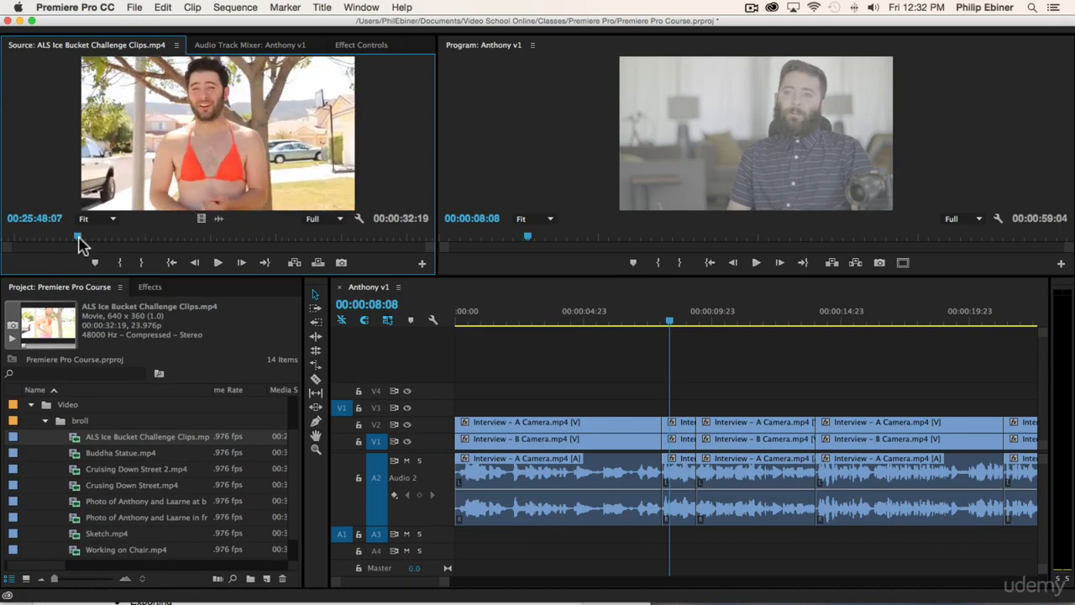
drag(79, 240, 172, 235)
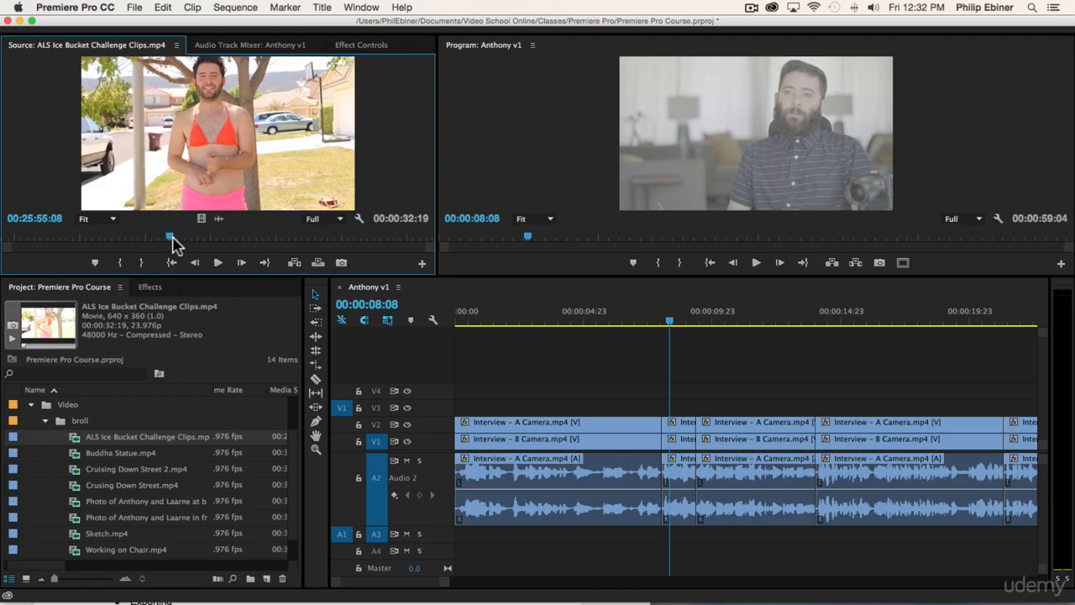
drag(171, 241, 108, 236)
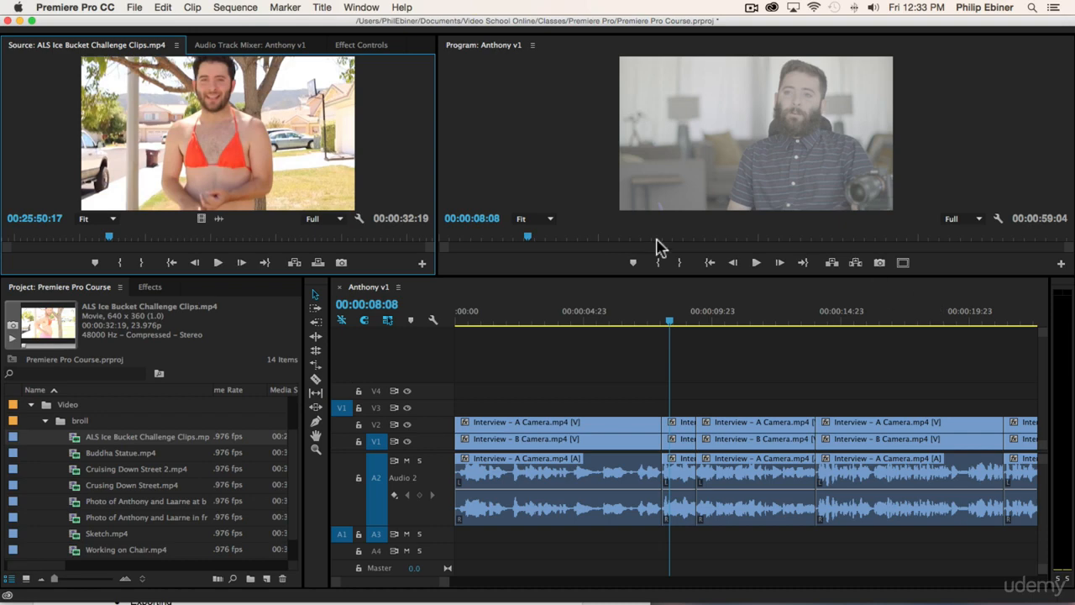
click(64, 239)
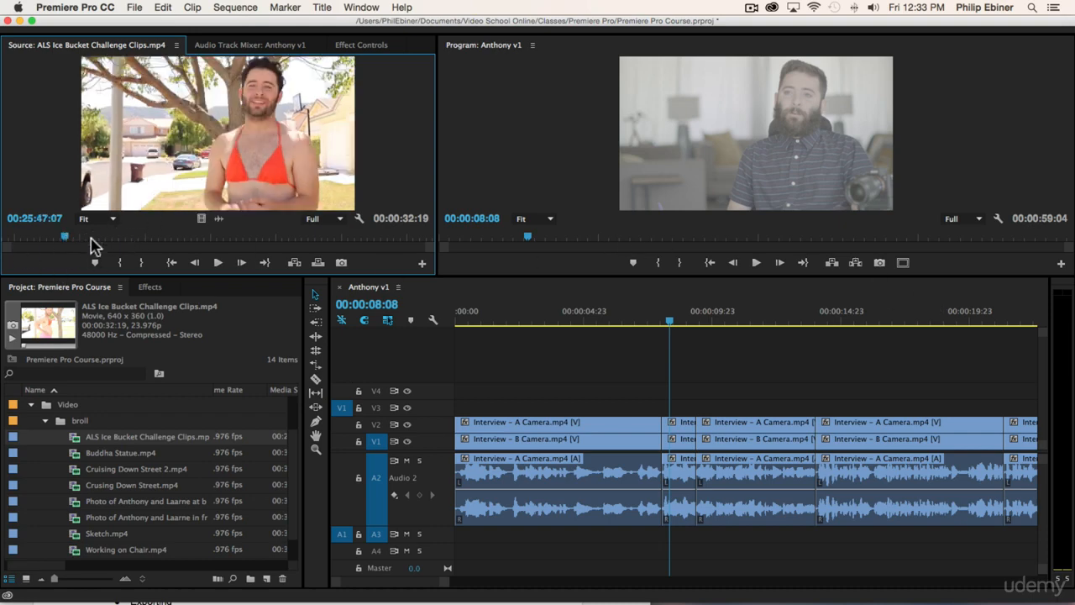
click(118, 239)
mouse_move(173, 240)
mouse_down()
mouse_move(202, 240)
mouse_move(176, 240)
mouse_move(189, 240)
mouse_up()
key(i)
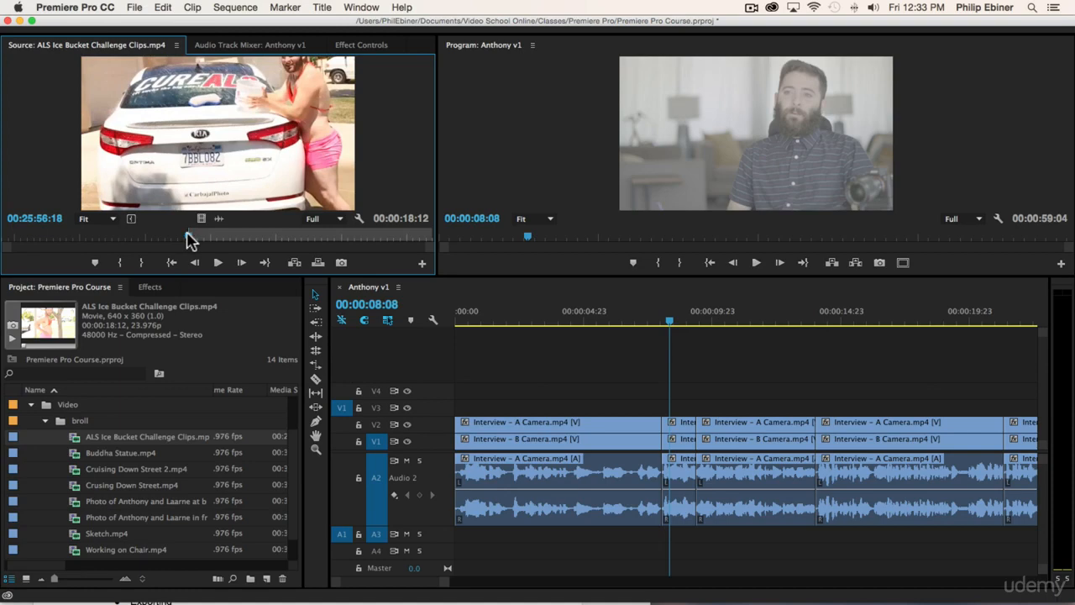
key(space)
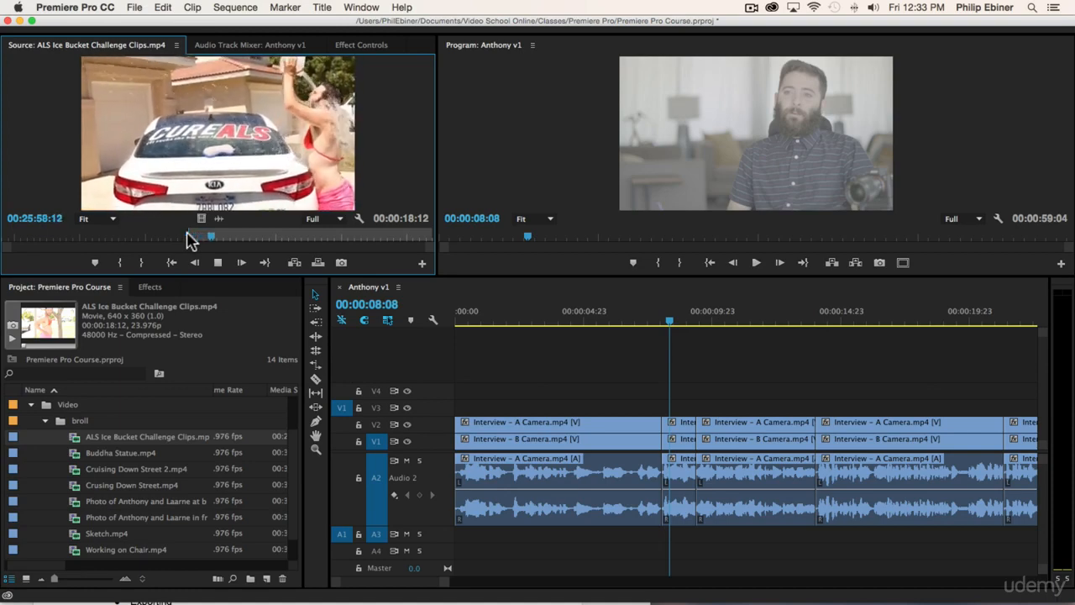
key(space)
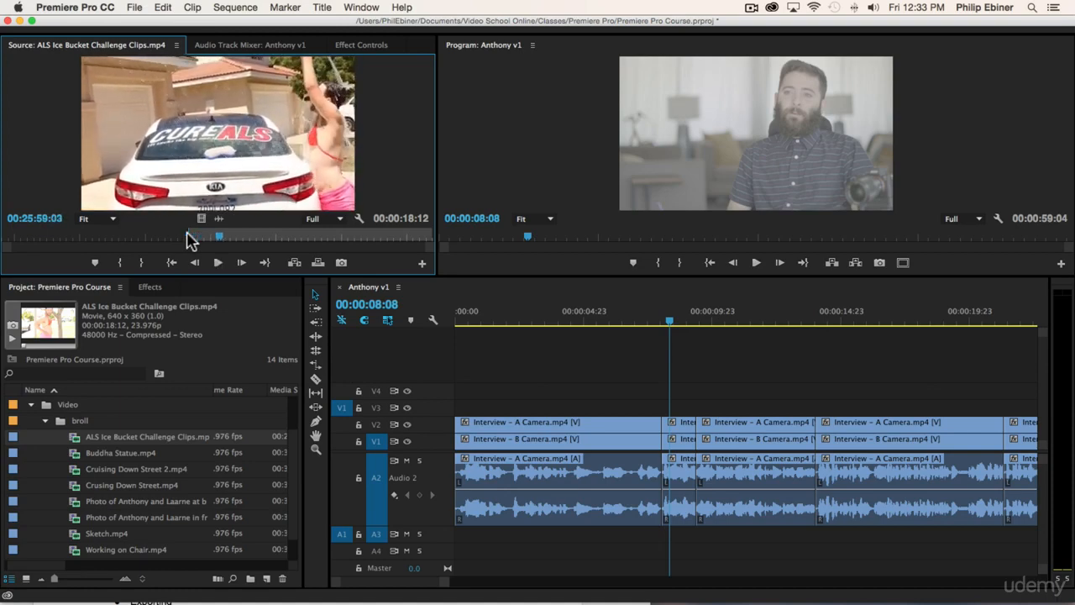
key(o)
Place the marked range as video only on track V3 at the start of the second interview segment, and expand V3
drag(201, 218, 658, 407)
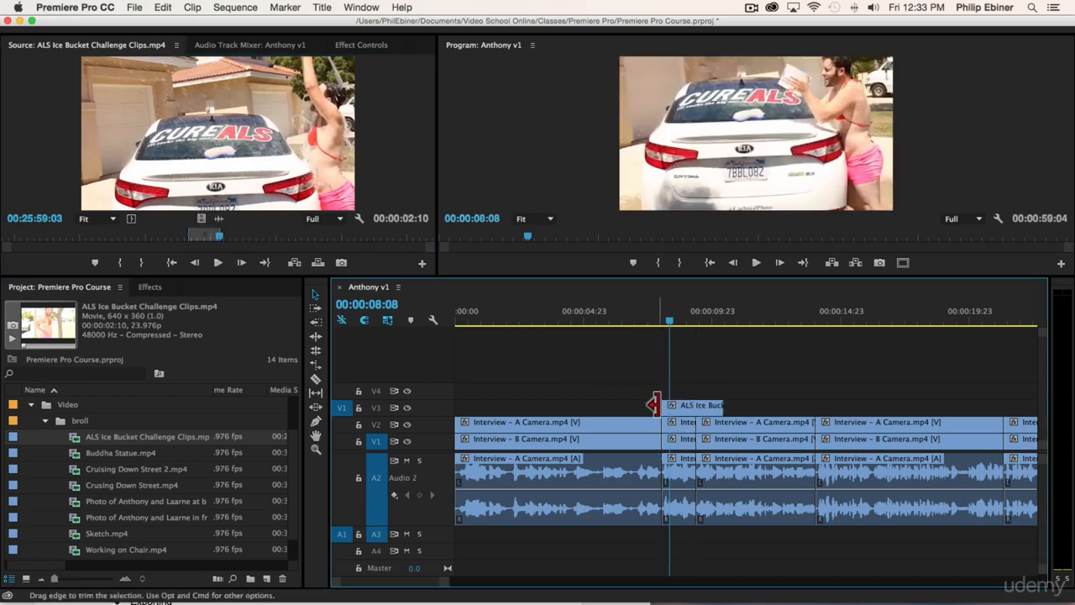
double_click(426, 412)
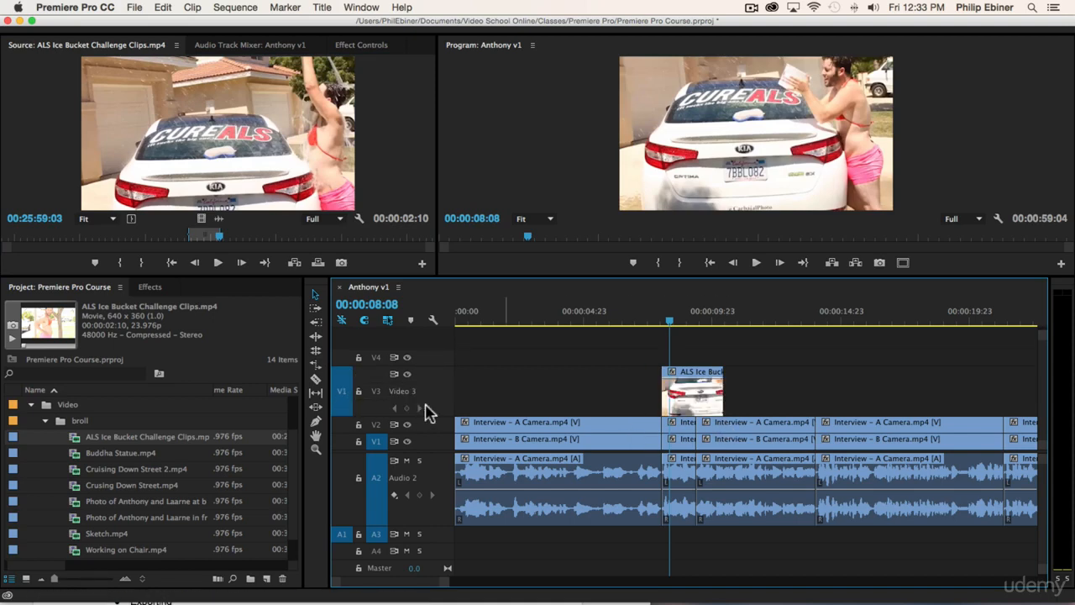
Play the first part of the new V3 clip over the interview and briefly check track V2's thumbnails
click(663, 322)
mouse_move(662, 329)
mouse_down()
mouse_move(720, 331)
mouse_move(670, 329)
mouse_up()
key(space)
key(space)
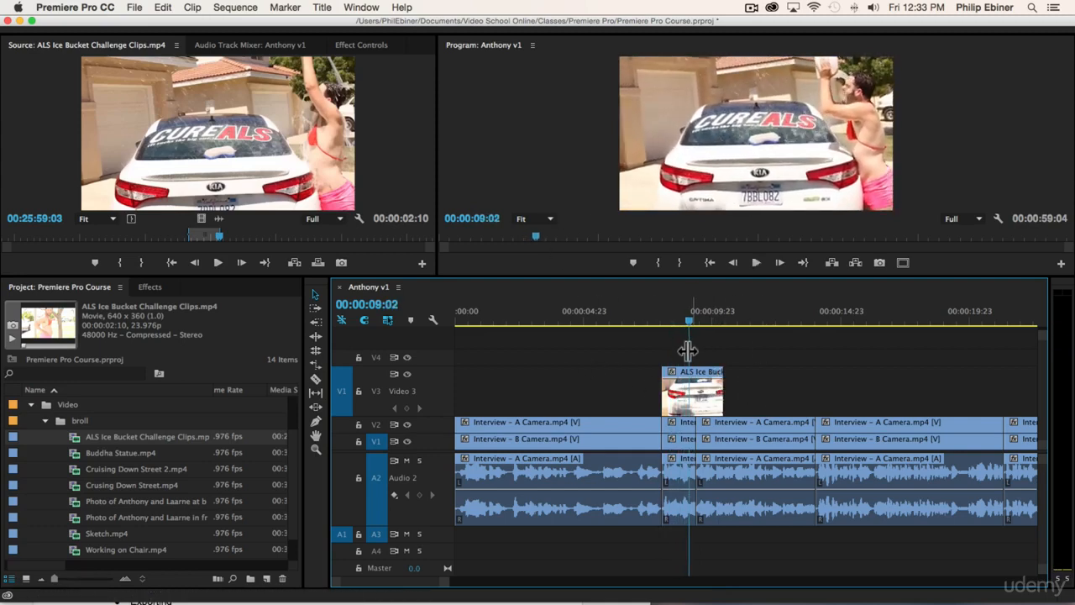
double_click(430, 428)
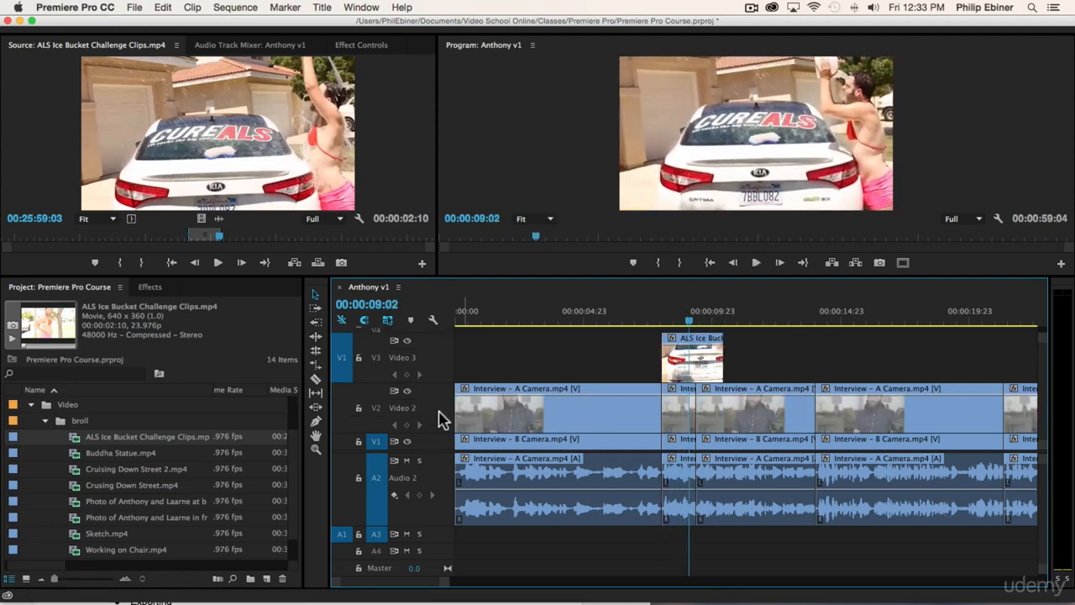
double_click(433, 433)
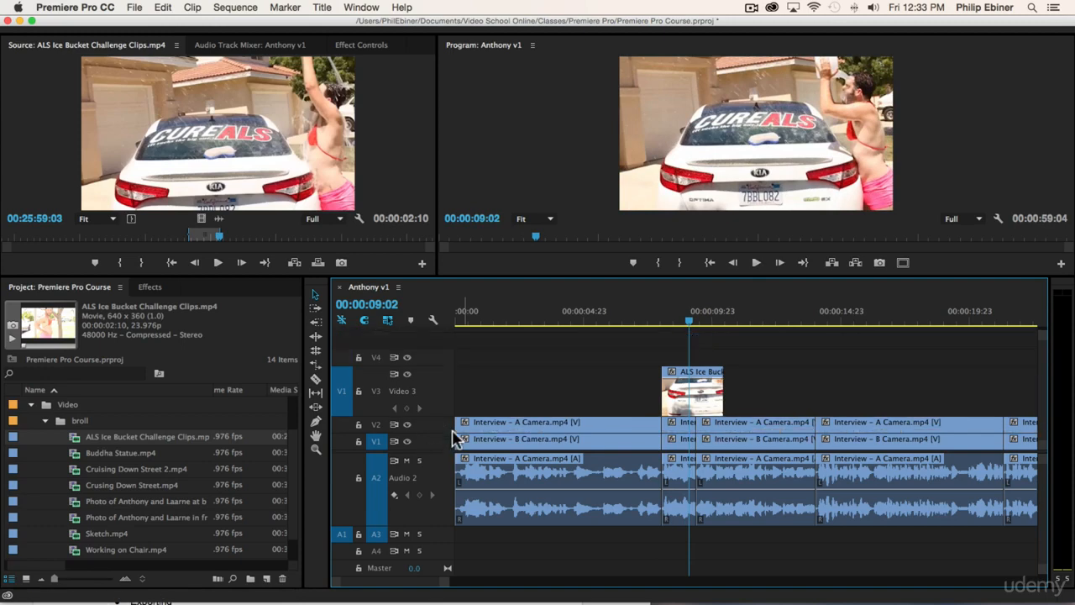
Clear the old source range and mark the window-washing shot filmed from inside the car, ending at 00:26:04:13
click(222, 241)
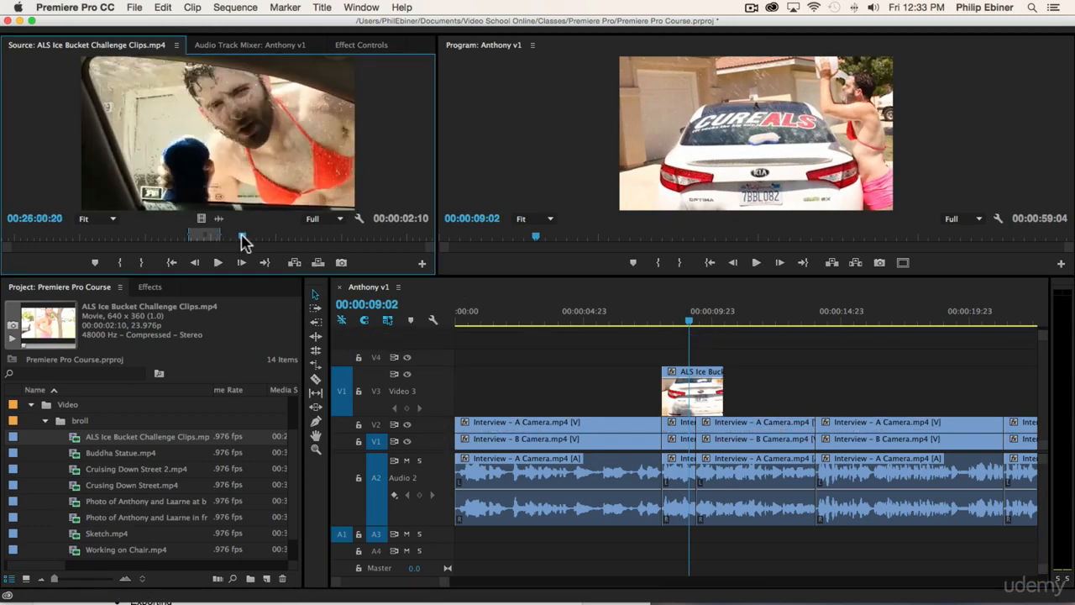
key(alt+x)
key(space)
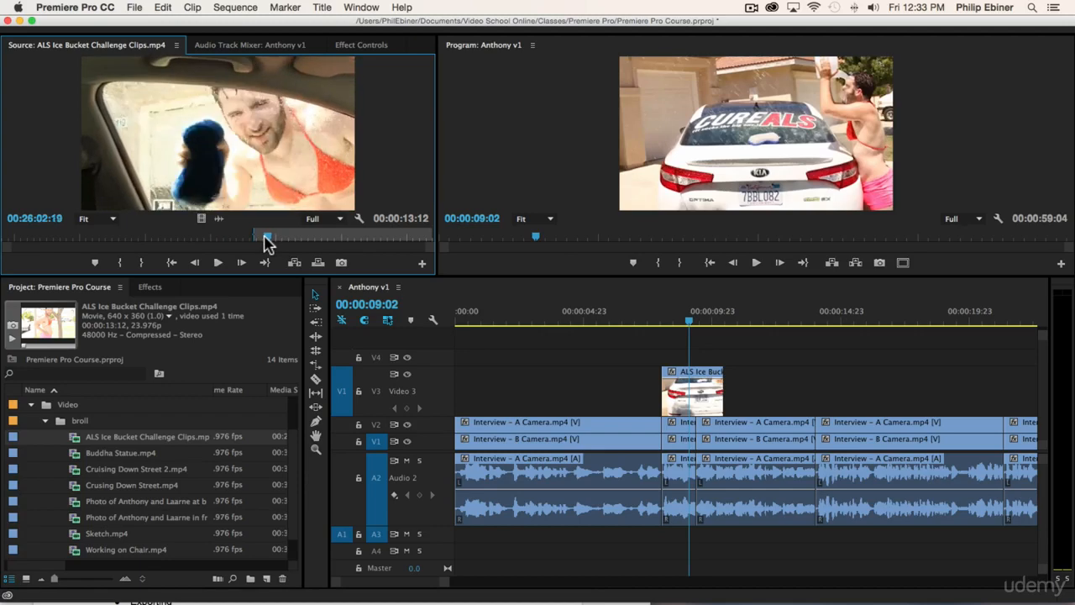
key(space)
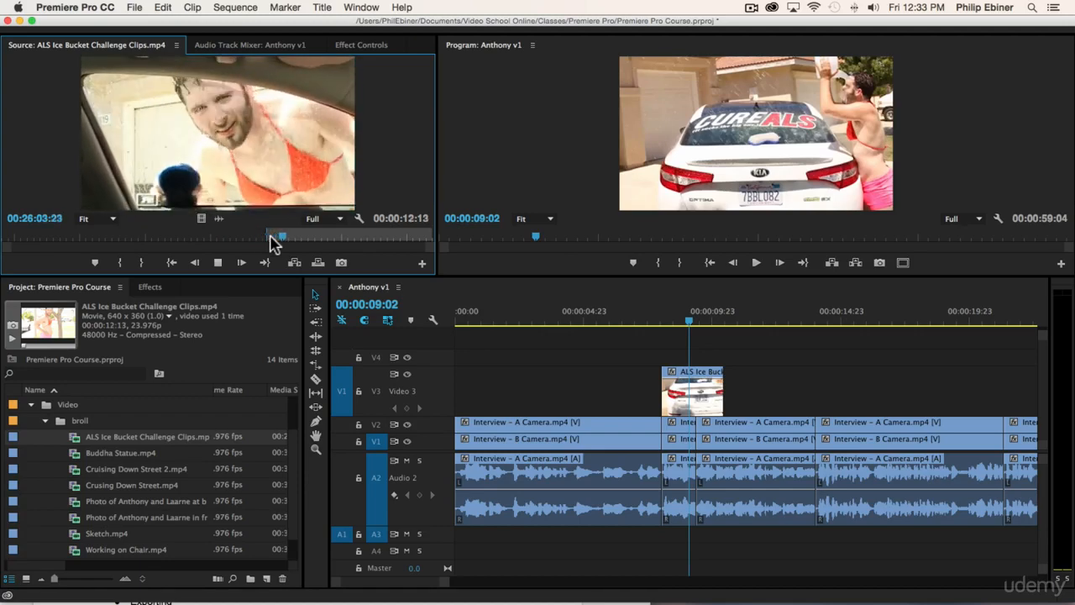
key(o)
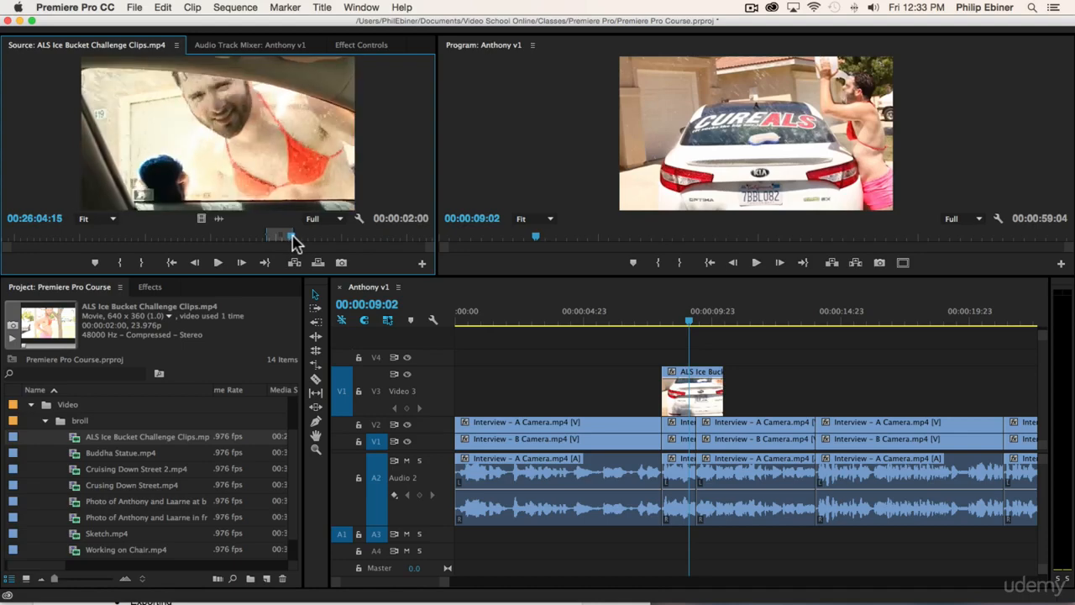
Place the marked window-washing shot as video only on V3 directly after the first b-roll clip, and play the result
drag(208, 219, 748, 391)
click(644, 319)
key(space)
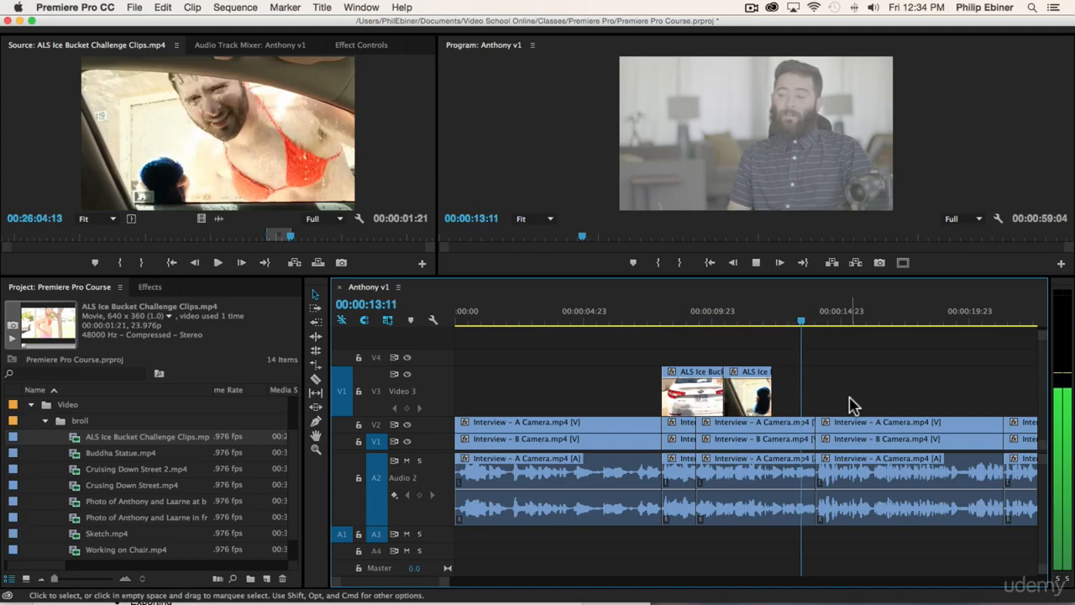
key(space)
Mark the bucket-dumping shot in the source clip with an out point at 00:26:08:22, giving a range of 00:00:02:18
mouse_move(311, 238)
mouse_down()
mouse_move(331, 233)
mouse_move(308, 236)
mouse_up()
key(space)
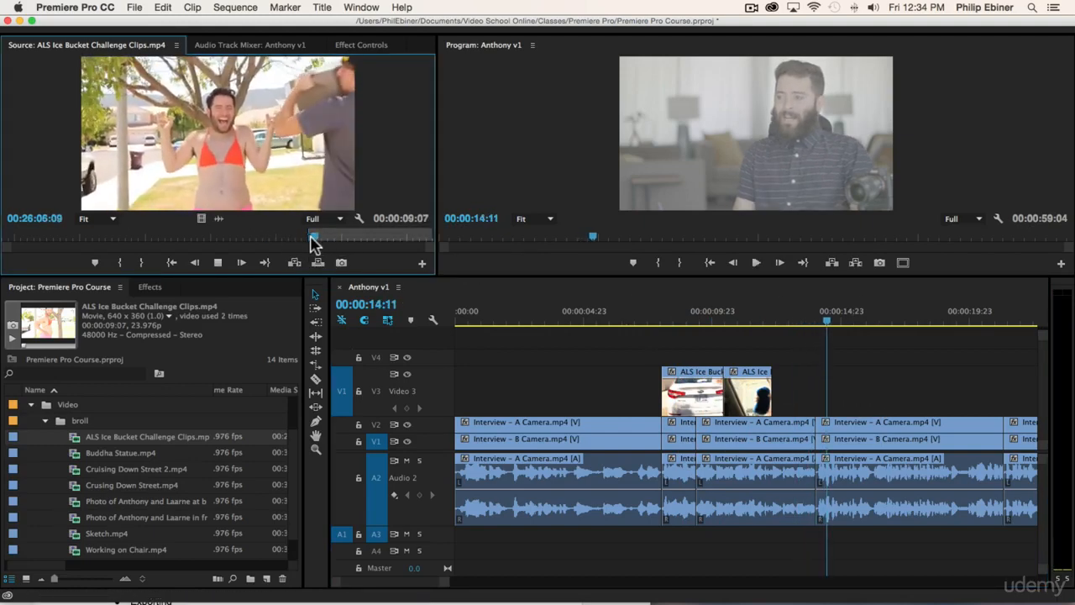
key(o)
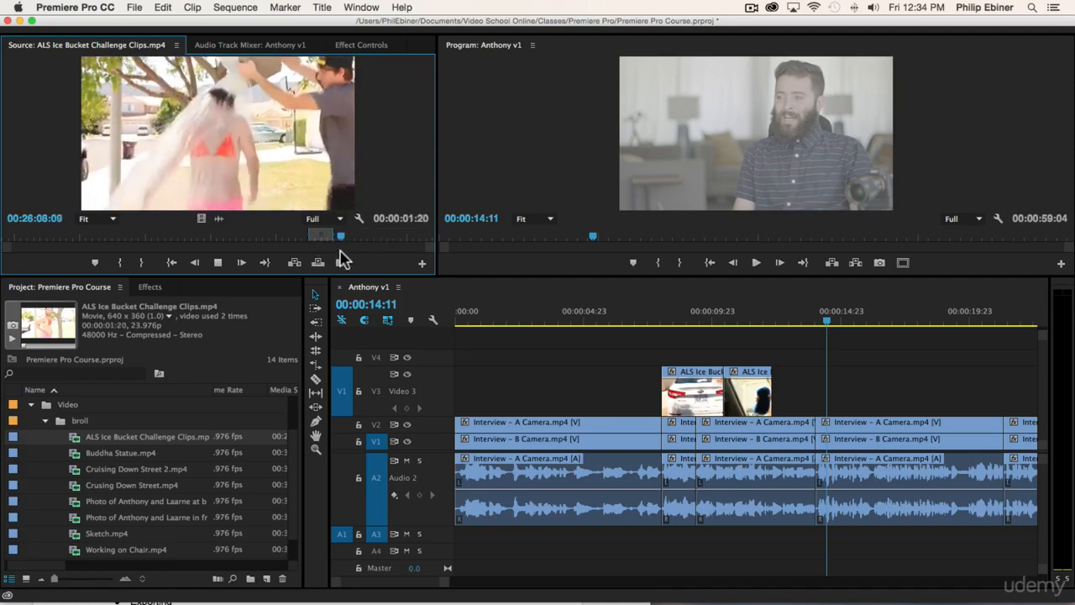
key(o)
Place the bucket-dumping shot as video only on V3 directly after the second b-roll clip, and play the result
drag(202, 221, 777, 400)
click(750, 319)
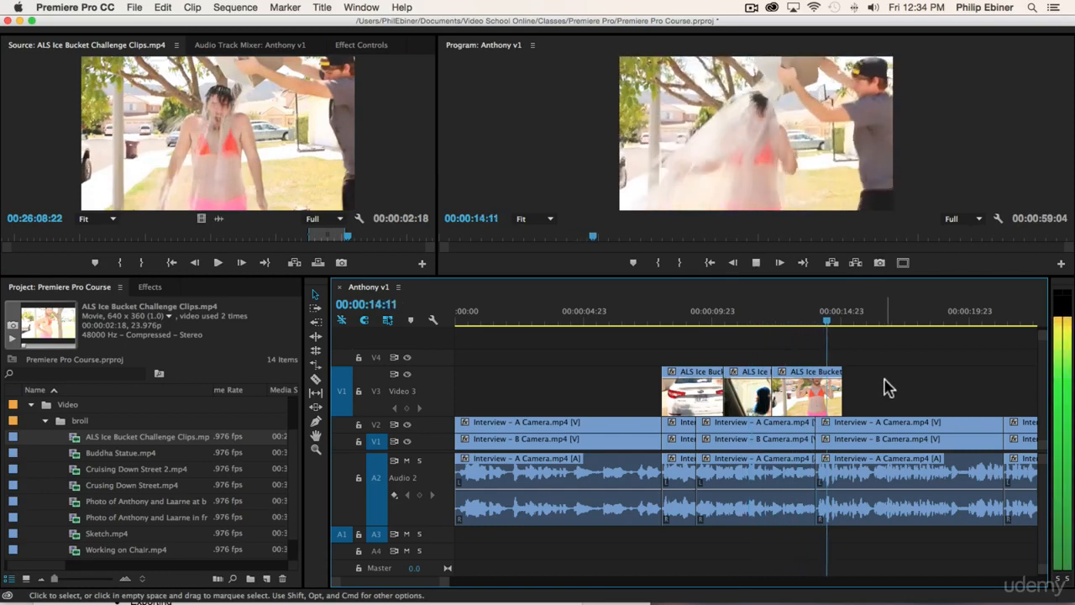
key(space)
key(space)
Play the interview from the end of the third b-roll clip up to 00:00:23:02, listening for what the next visuals should illustrate
scroll(909, 392, down, 3)
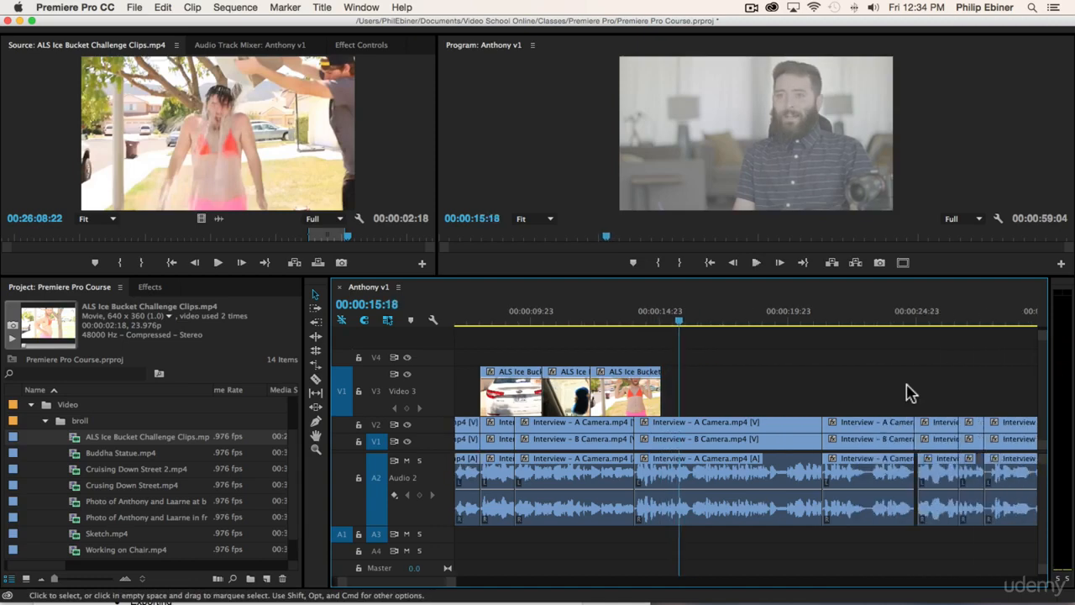
drag(619, 319, 655, 323)
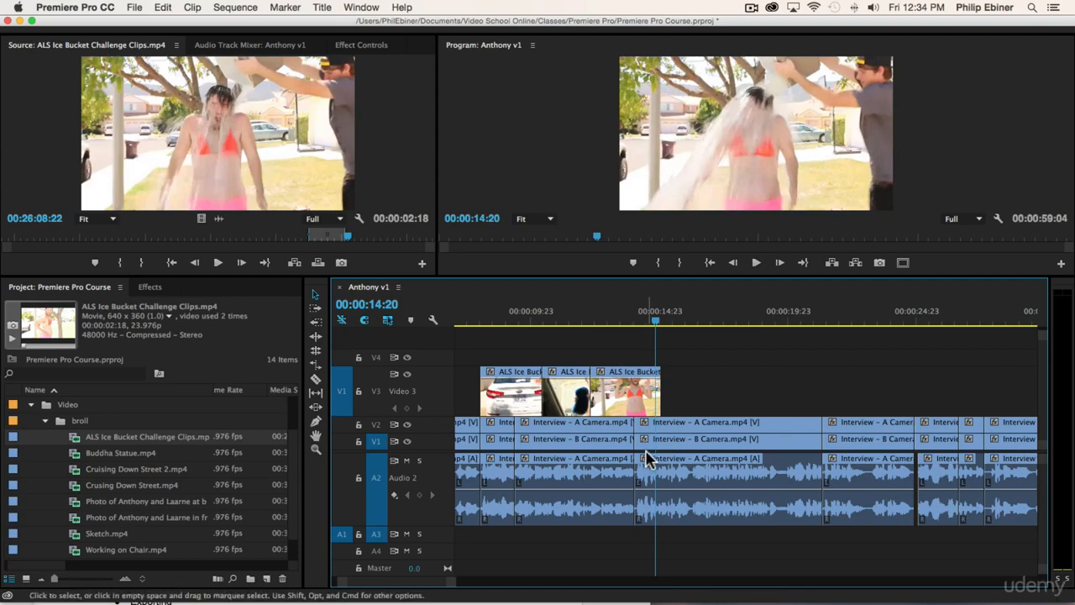
scroll(623, 514, down, 1)
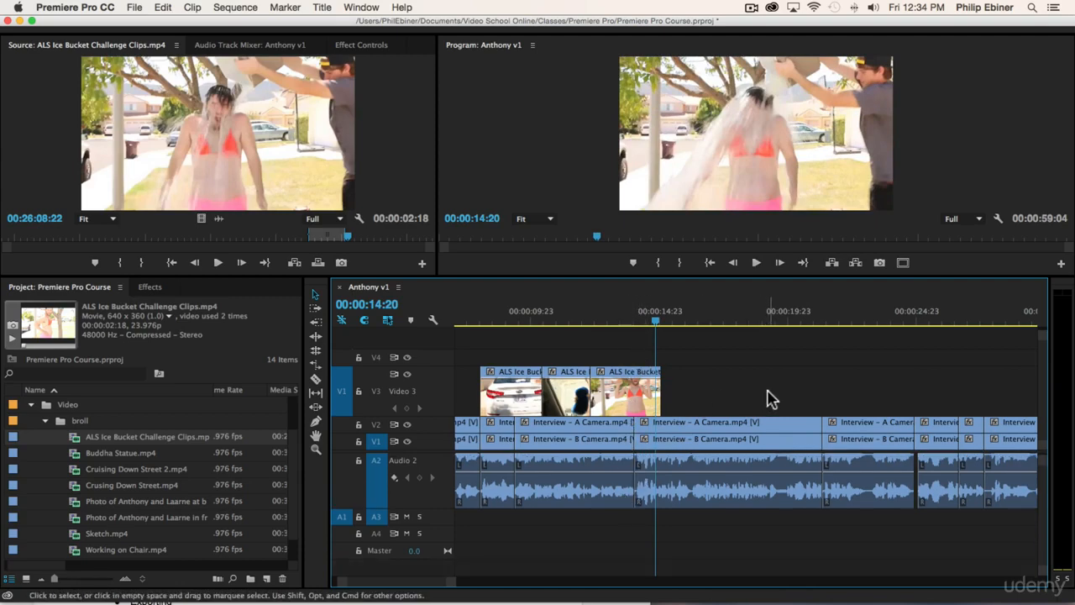
key(space)
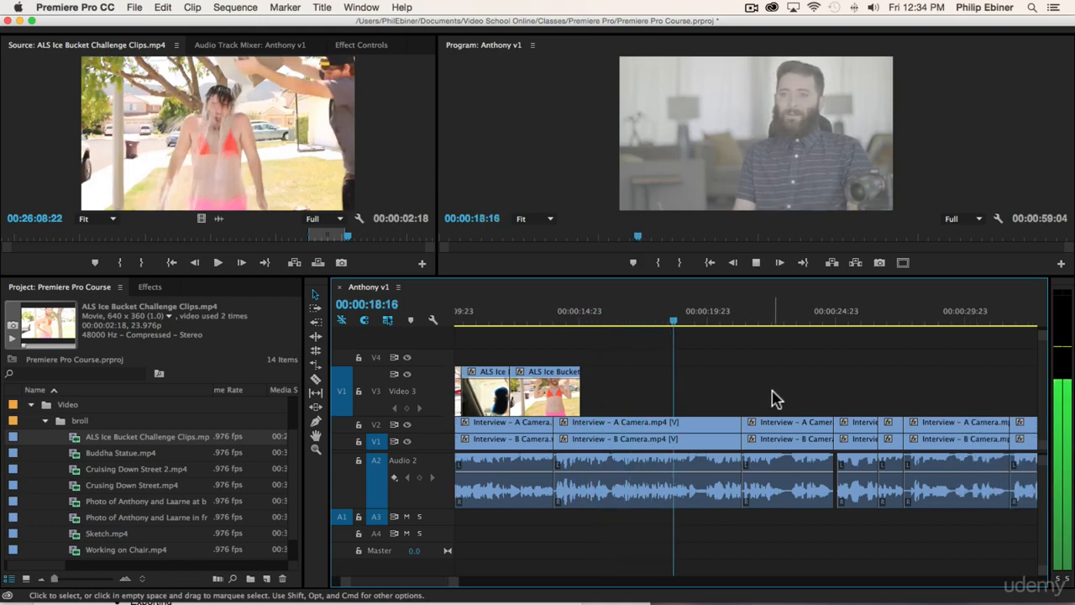
key(space)
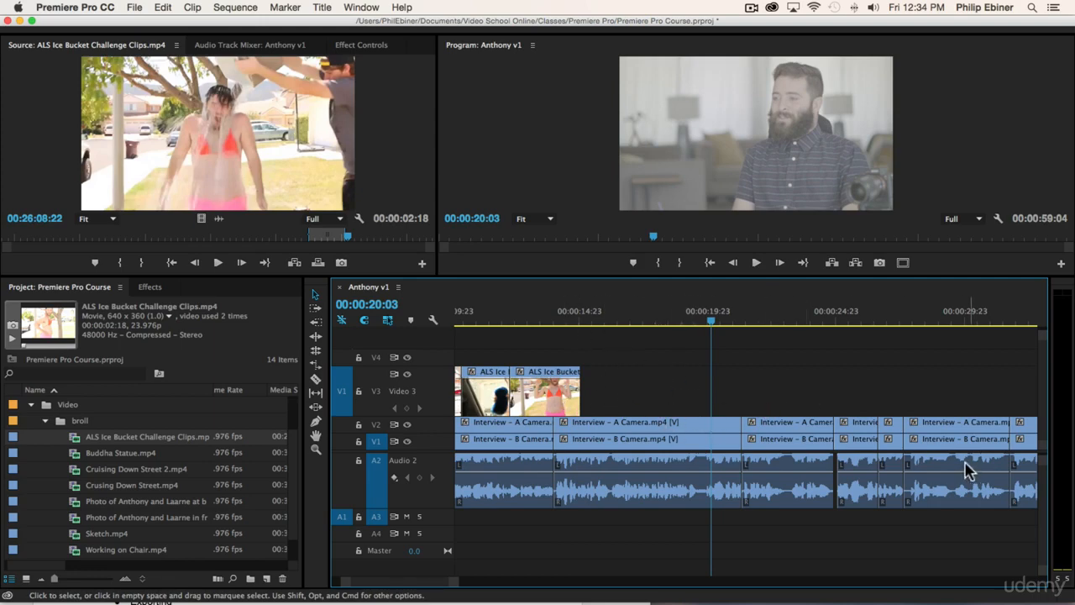
key(space)
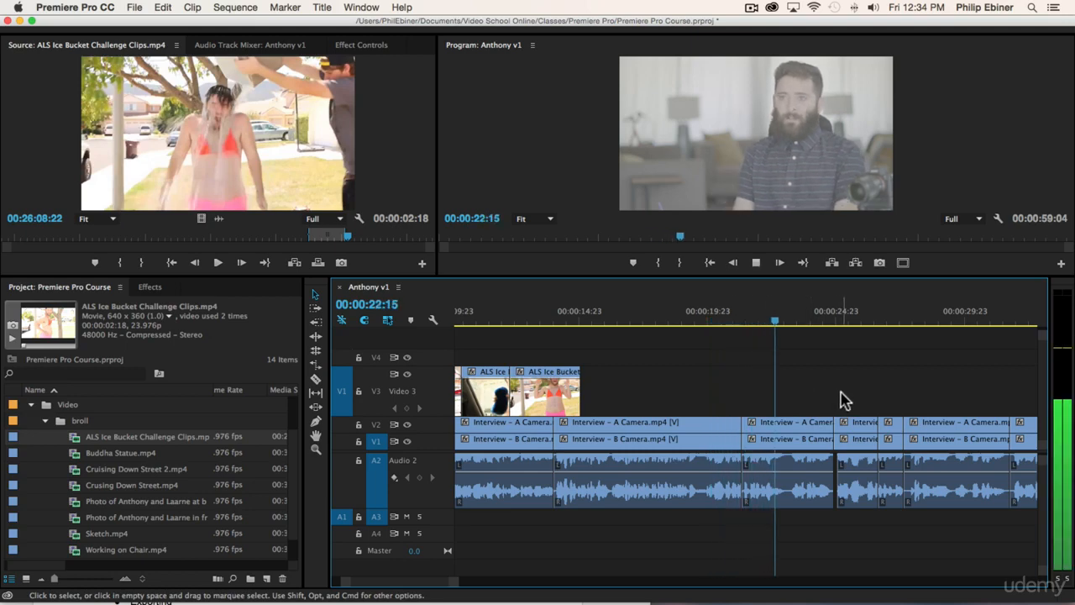
key(space)
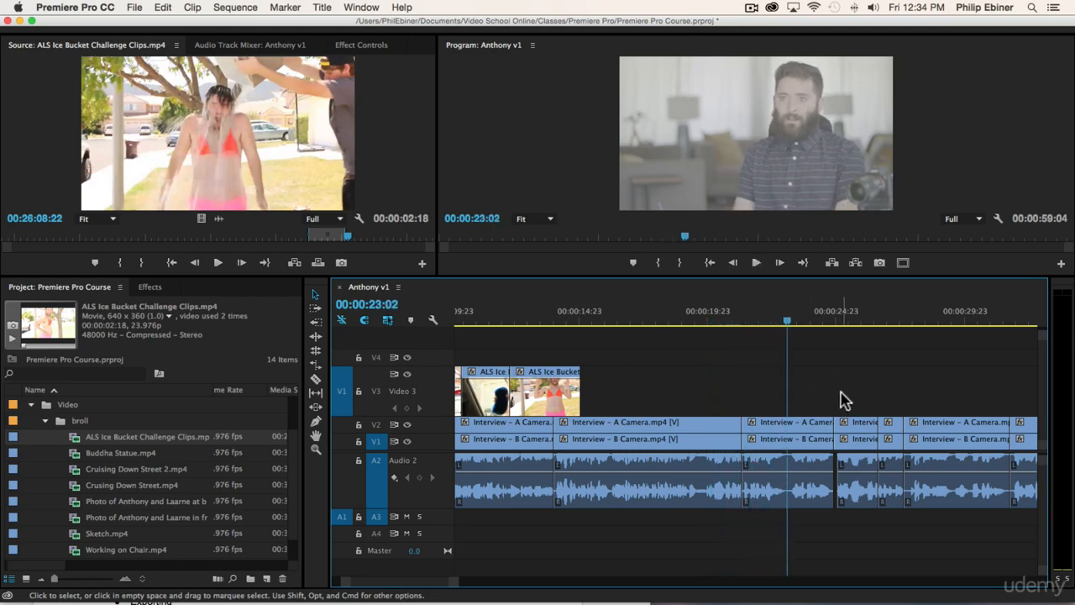
Expand the Photos bin and preview Social Media 1.png through Social Media 4.png in the Source monitor
click(47, 421)
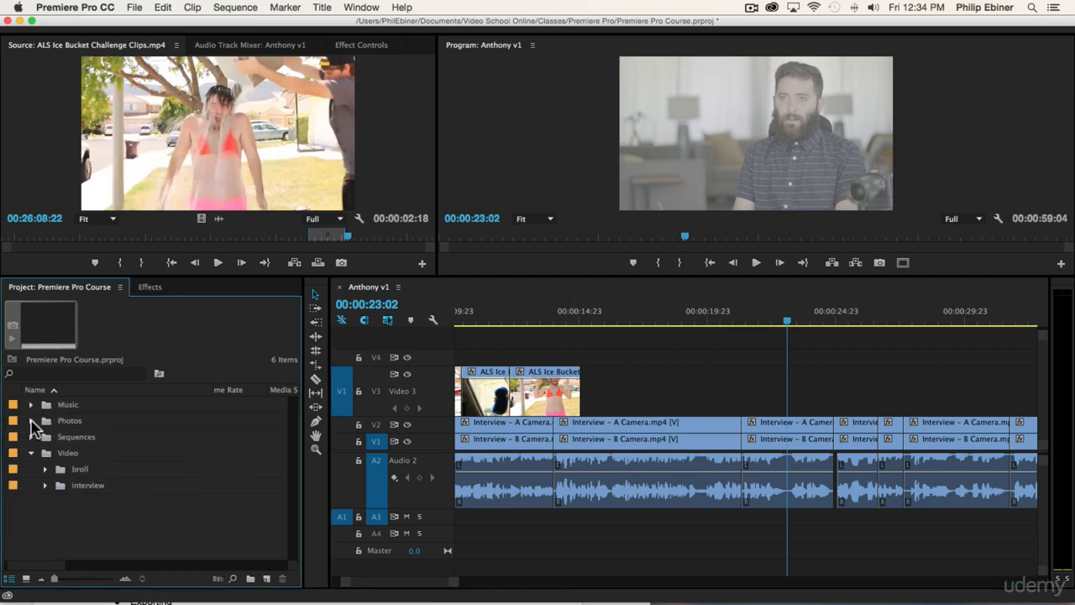
click(31, 420)
scroll(157, 484, down, 3)
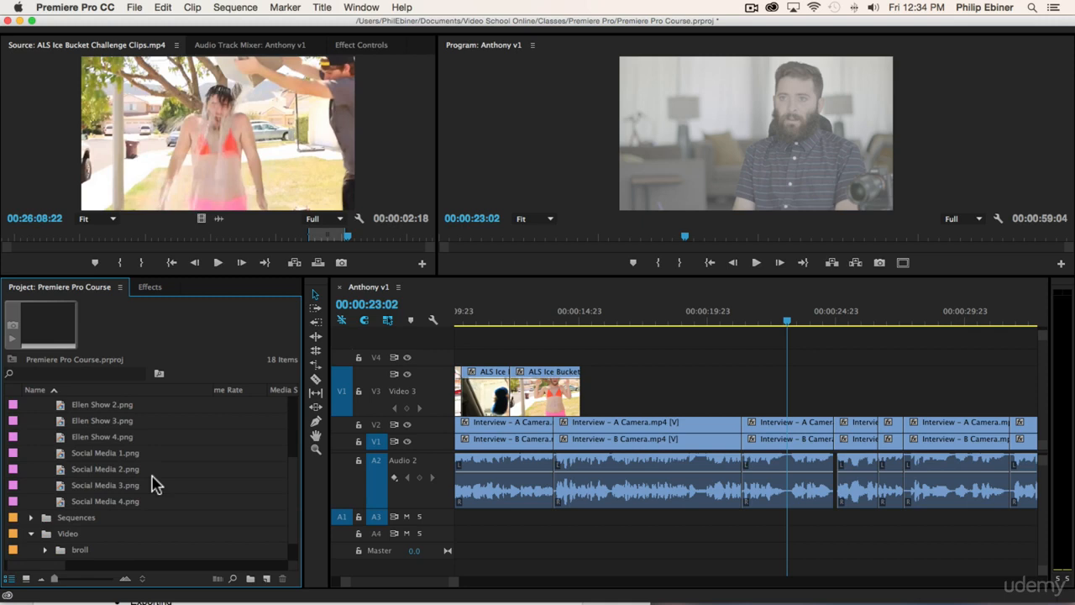
double_click(107, 454)
double_click(105, 469)
double_click(108, 483)
click(109, 502)
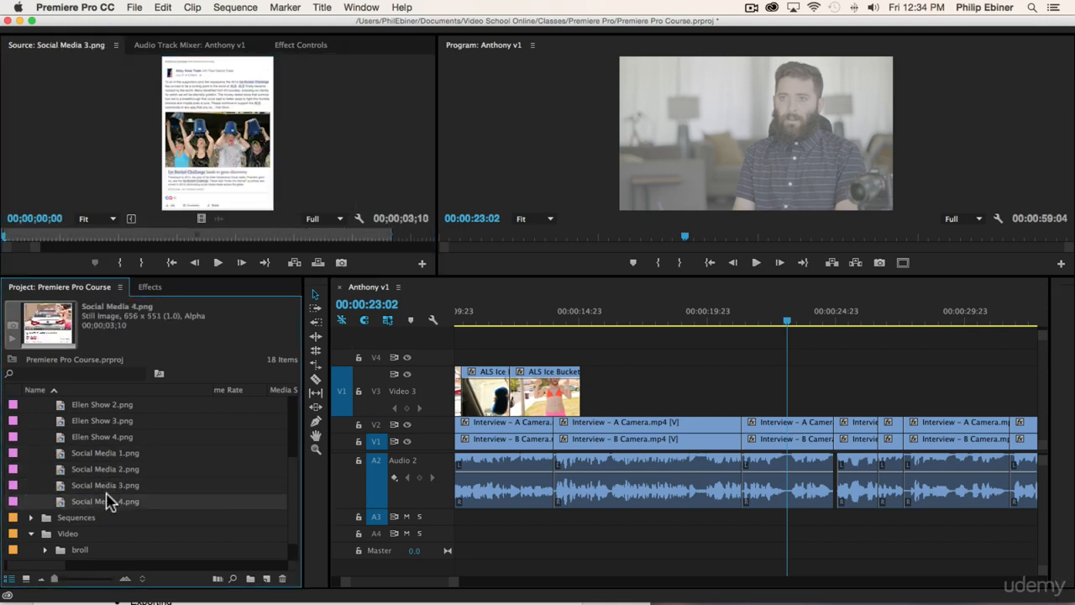
double_click(109, 502)
Place Social Media 1.png through Social Media 4.png together on V3, starting at the interview cut at 00:00:21:08
click(103, 455)
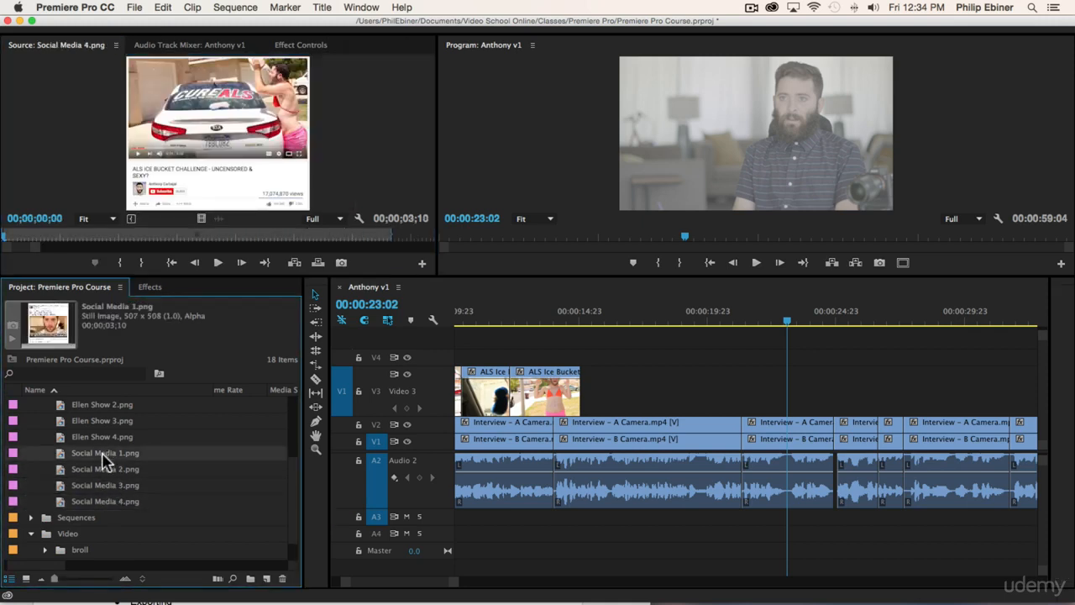
shift+click(103, 503)
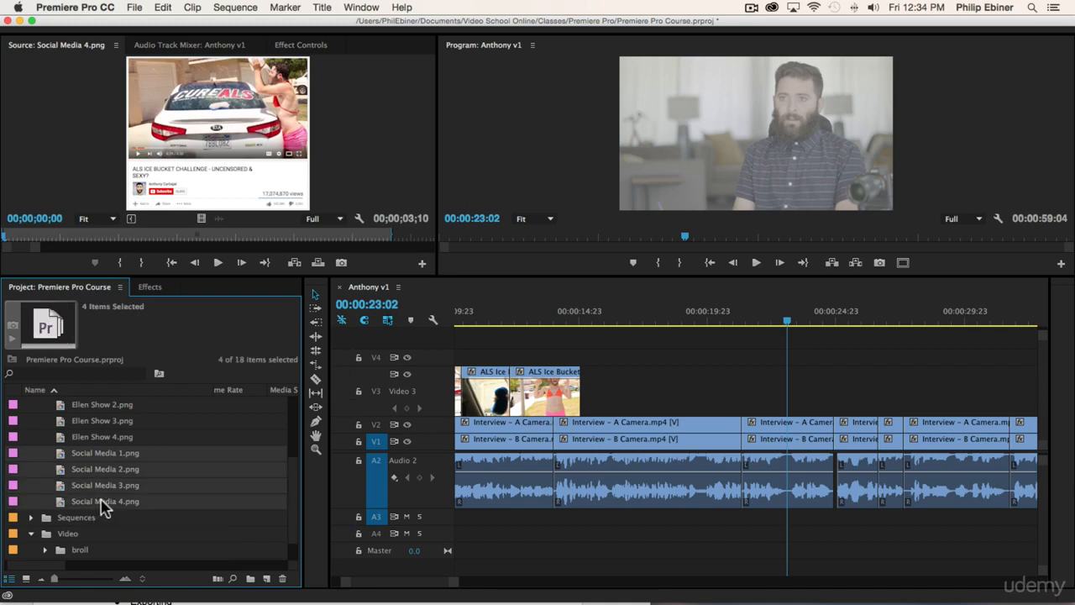
drag(103, 503, 897, 409)
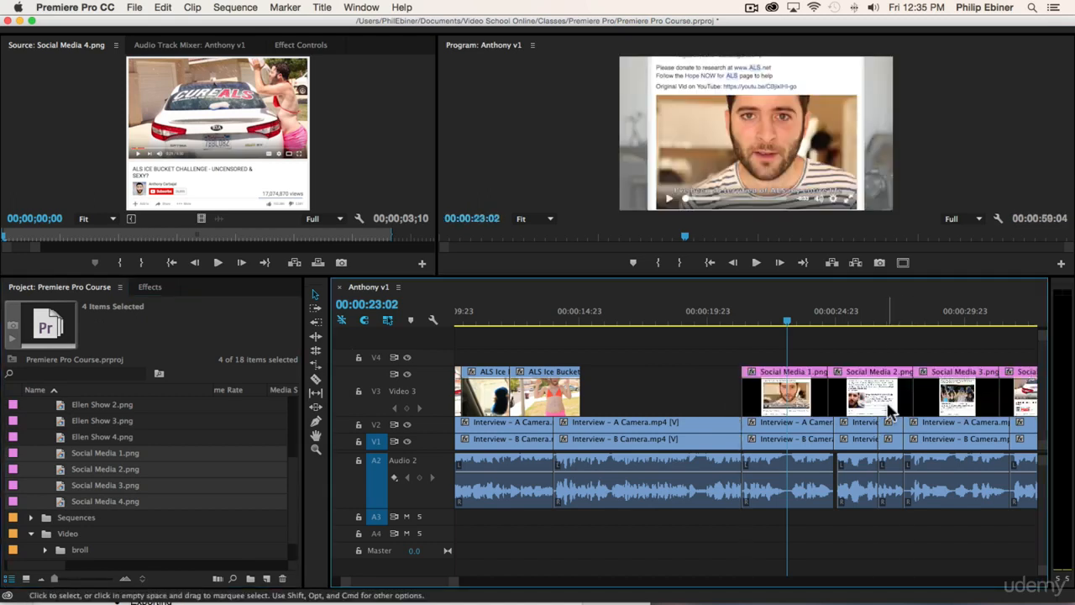
scroll(888, 408, right, 3)
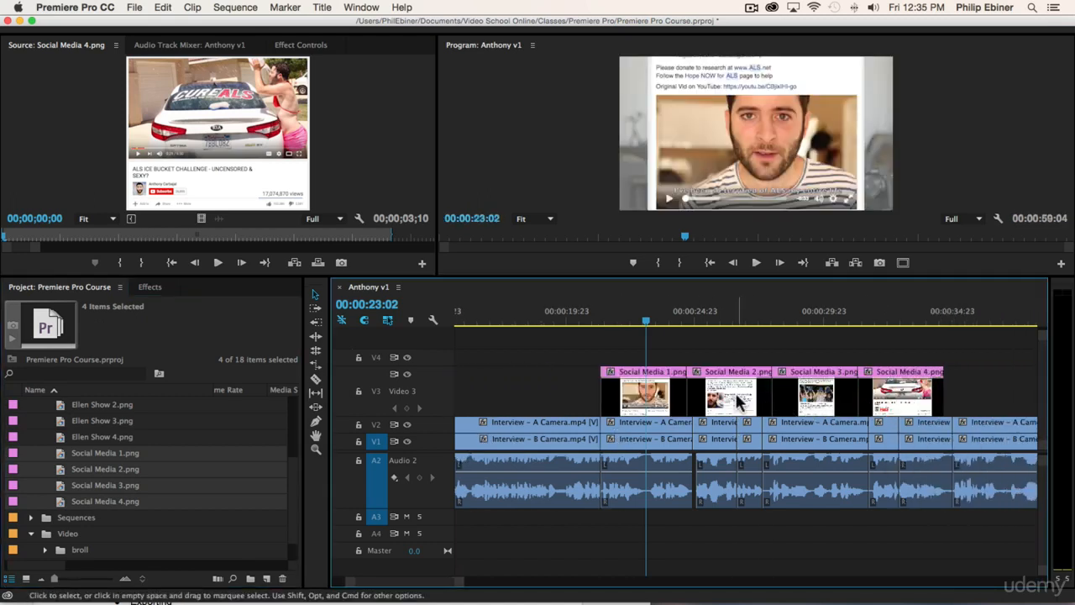
Stack Social Media 2, 3 and 4 above Social Media 1 on tracks V4, V5 and V6, each starting slightly after the one below
click(736, 401)
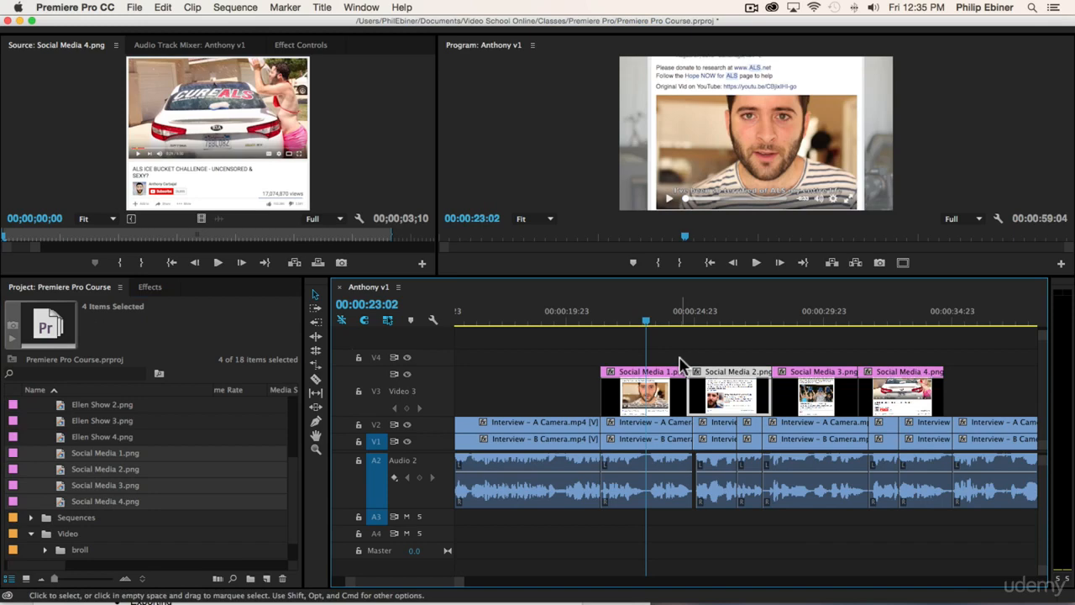
drag(716, 375, 637, 358)
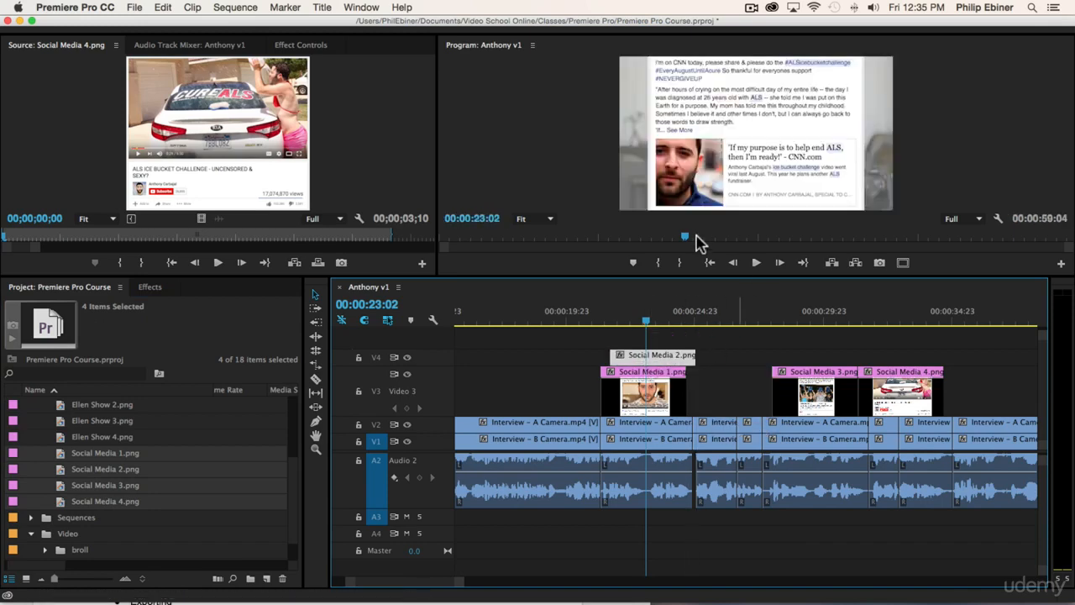
drag(814, 370, 659, 337)
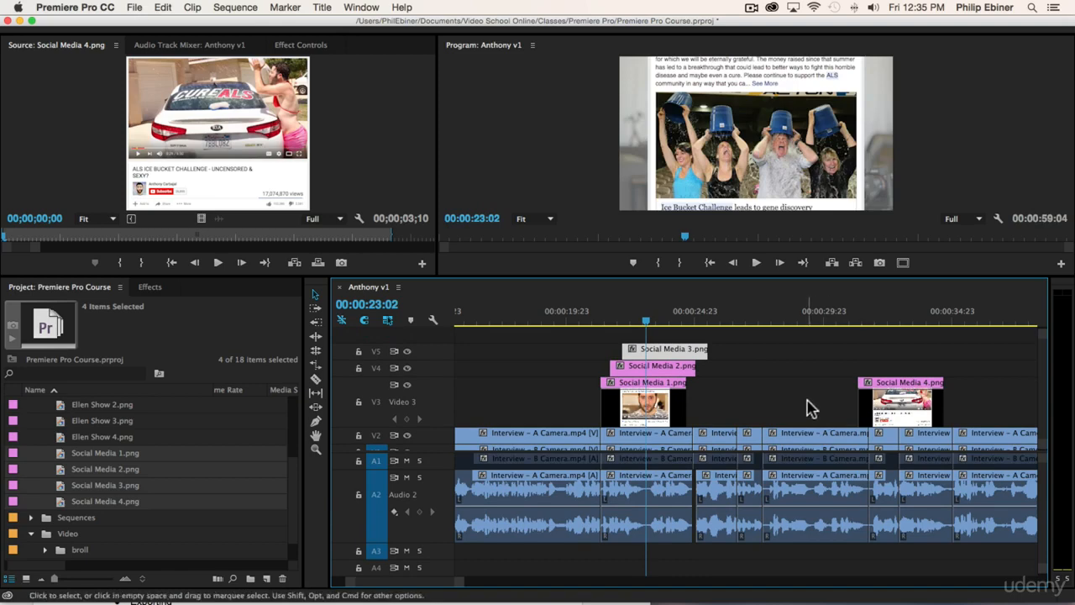
drag(886, 411, 664, 334)
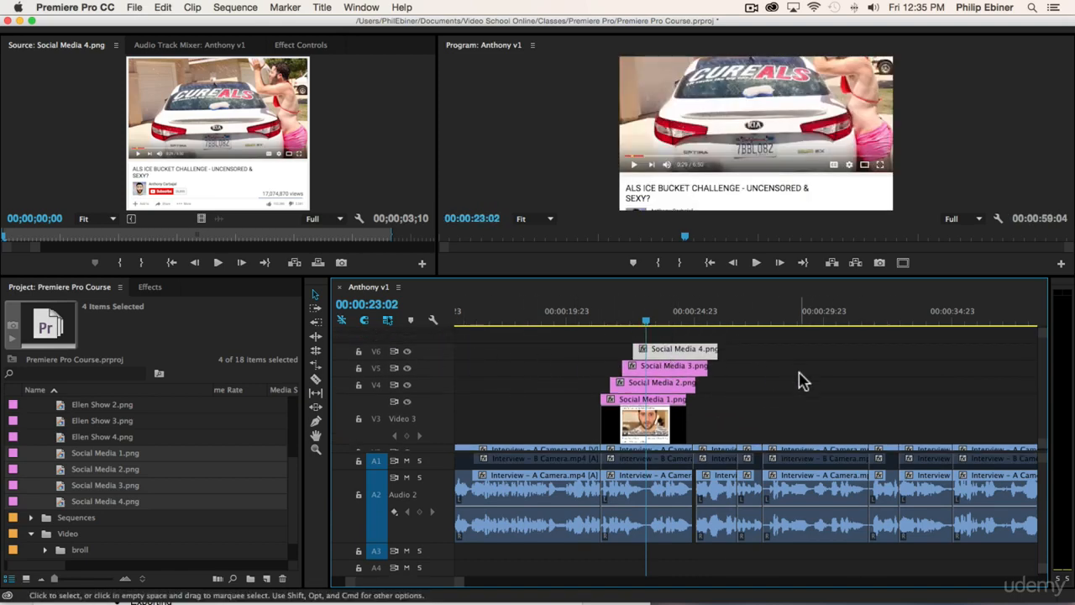
Scrub through the start of the staggered social media images and inspect how their tracks stack over the interview
drag(643, 320, 669, 322)
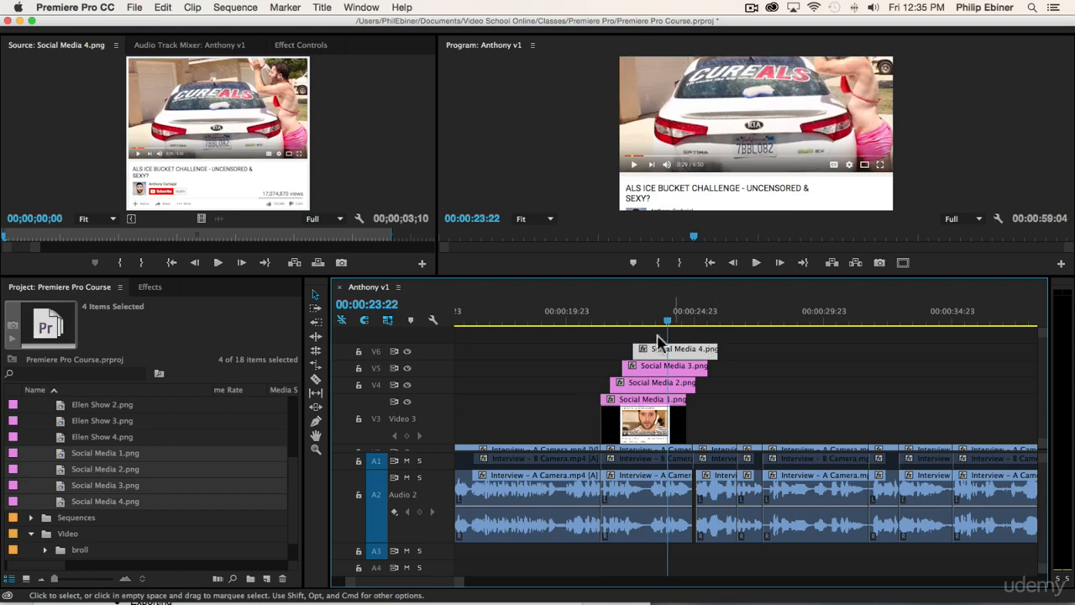
click(600, 321)
scroll(717, 410, down, 1)
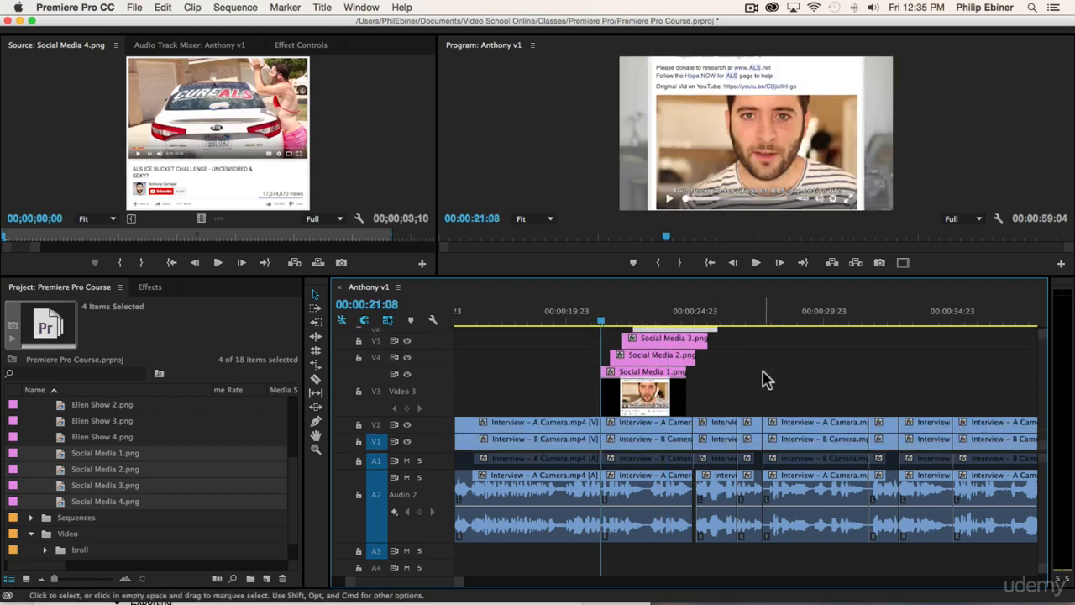
scroll(743, 374, up, 1)
scroll(741, 369, down, 1)
drag(632, 319, 608, 318)
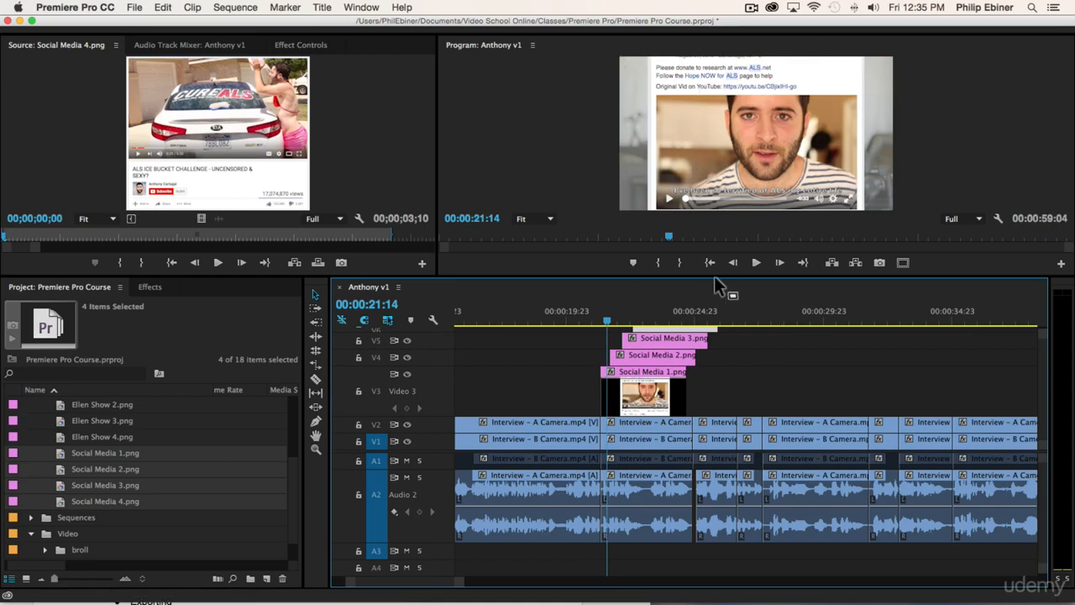
Resize the monitor area so that it is smaller and the timeline gets more height for the stacked tracks
drag(715, 278, 718, 316)
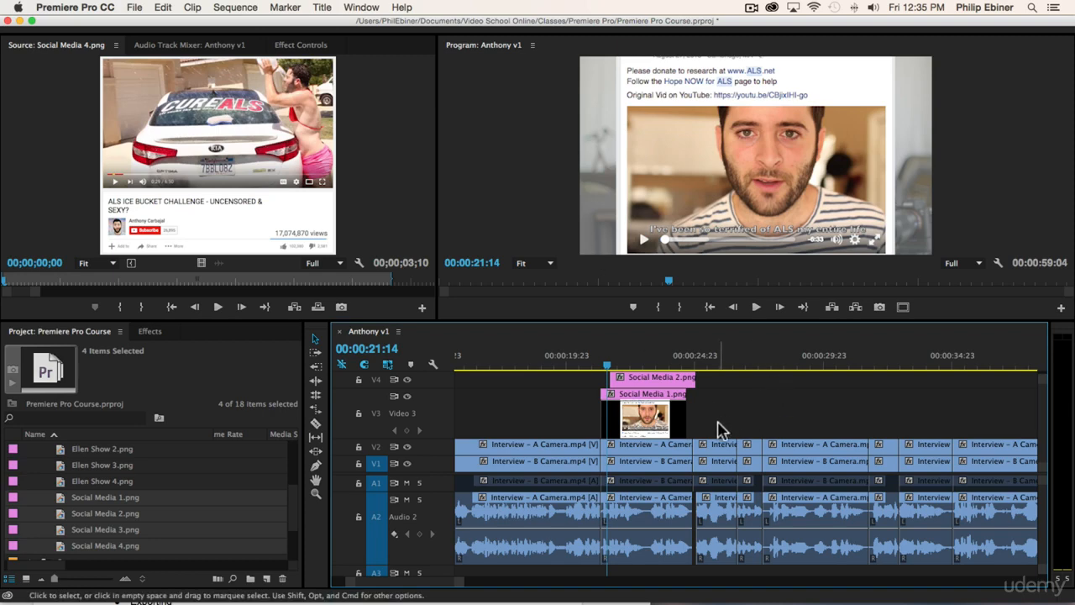
scroll(719, 429, up, 3)
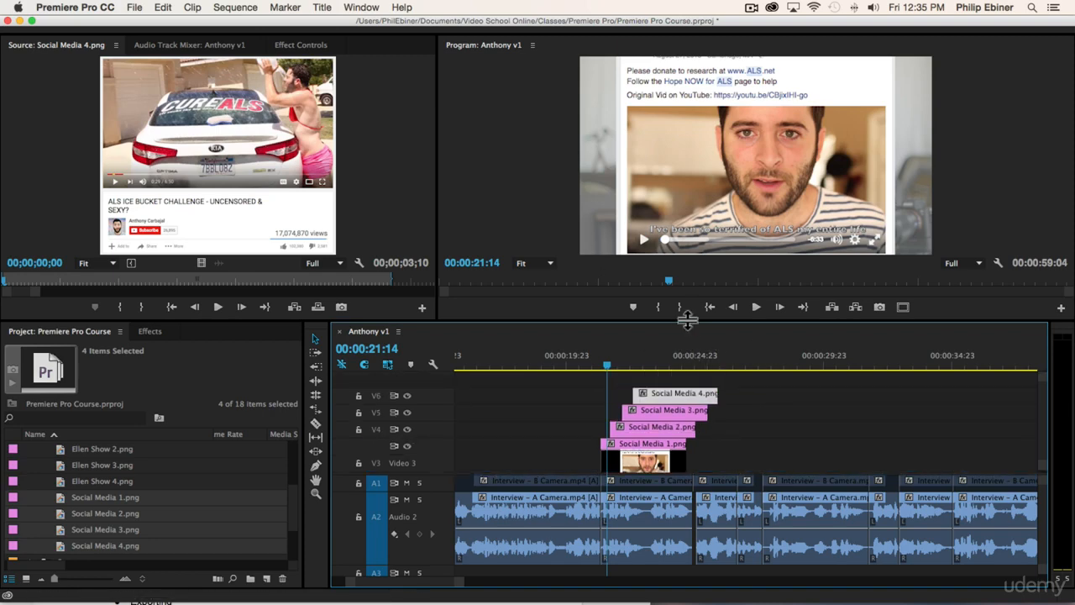
drag(687, 319, 687, 225)
Select all four stacked social media images and move them up one track, onto V4 through V7, keeping their timing
drag(723, 366, 638, 284)
drag(648, 353, 644, 329)
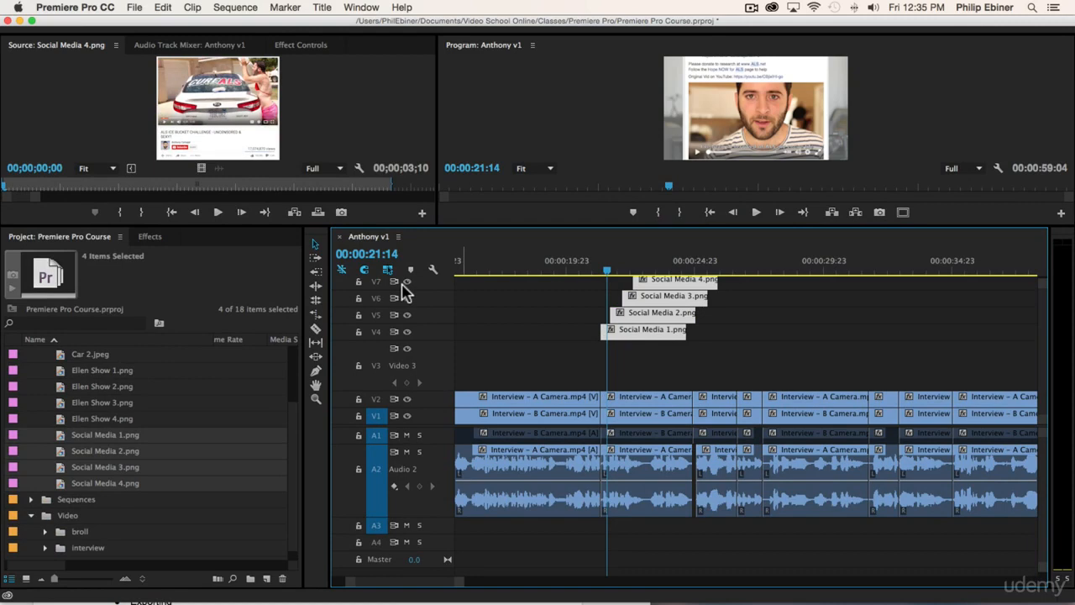
scroll(499, 319, up, 1)
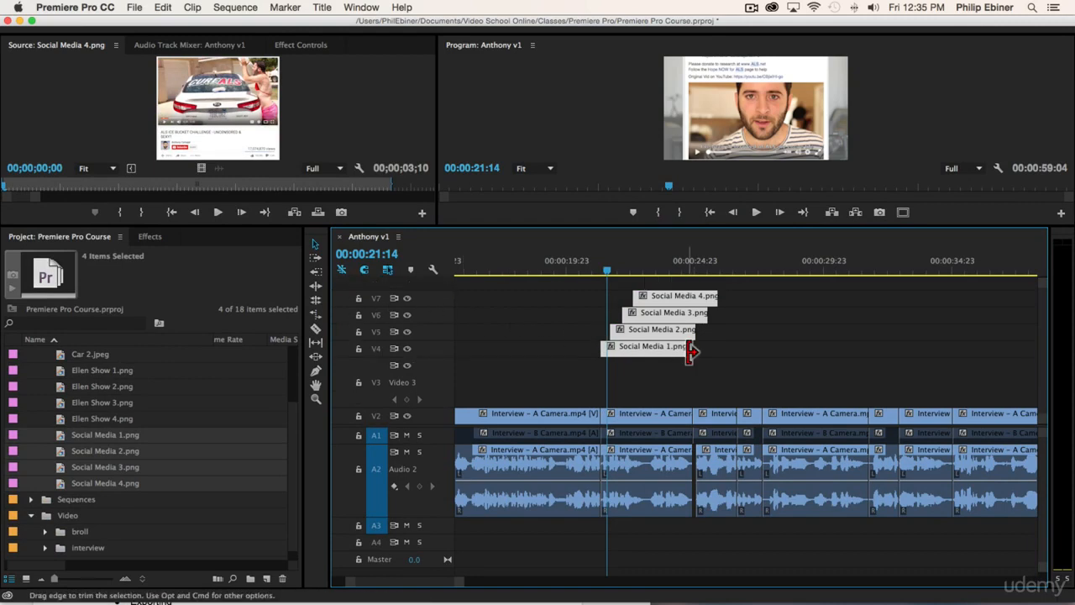
scroll(690, 353, down, 1)
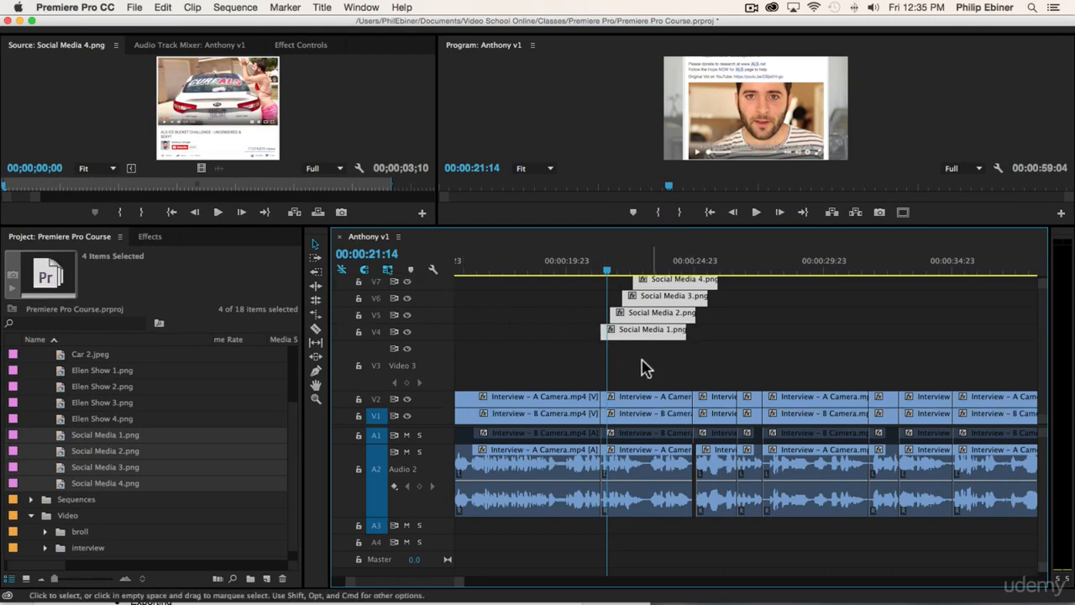
scroll(95, 407, up, 3)
scroll(150, 493, down, 3)
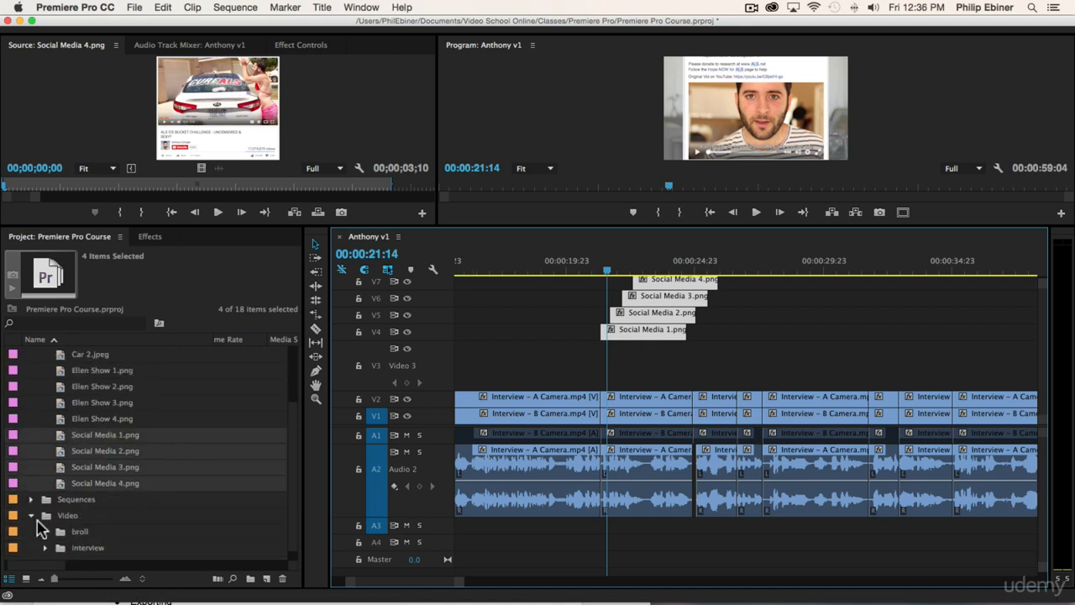
Collapse the Photos bin and create a new top-level bin named Graphics in the project
click(42, 559)
scroll(67, 447, up, 3)
click(31, 370)
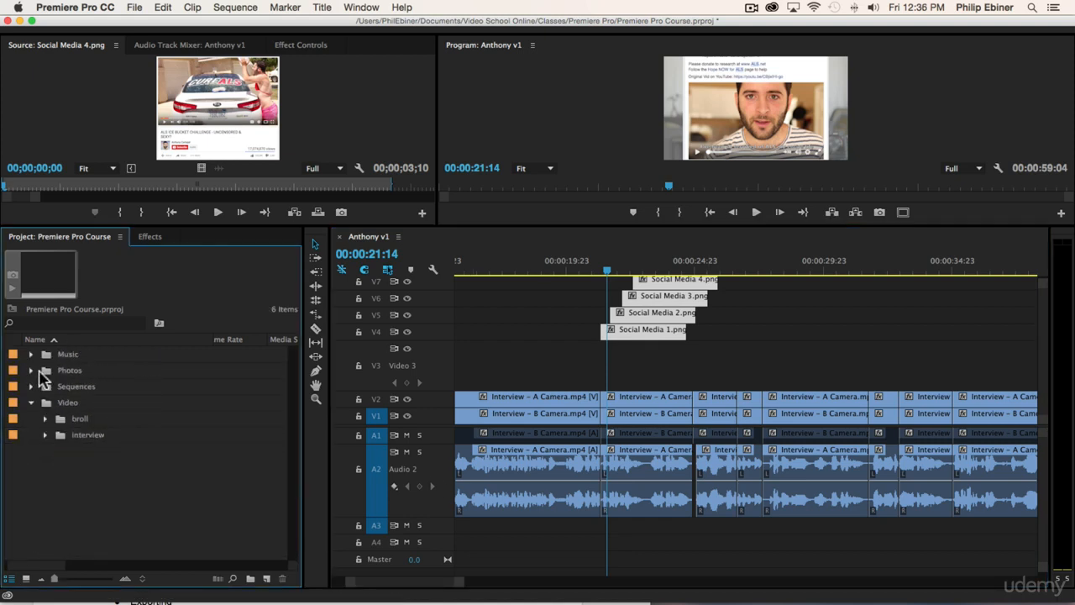
click(250, 578)
text(Graphics)
key(Tab)
click(80, 354)
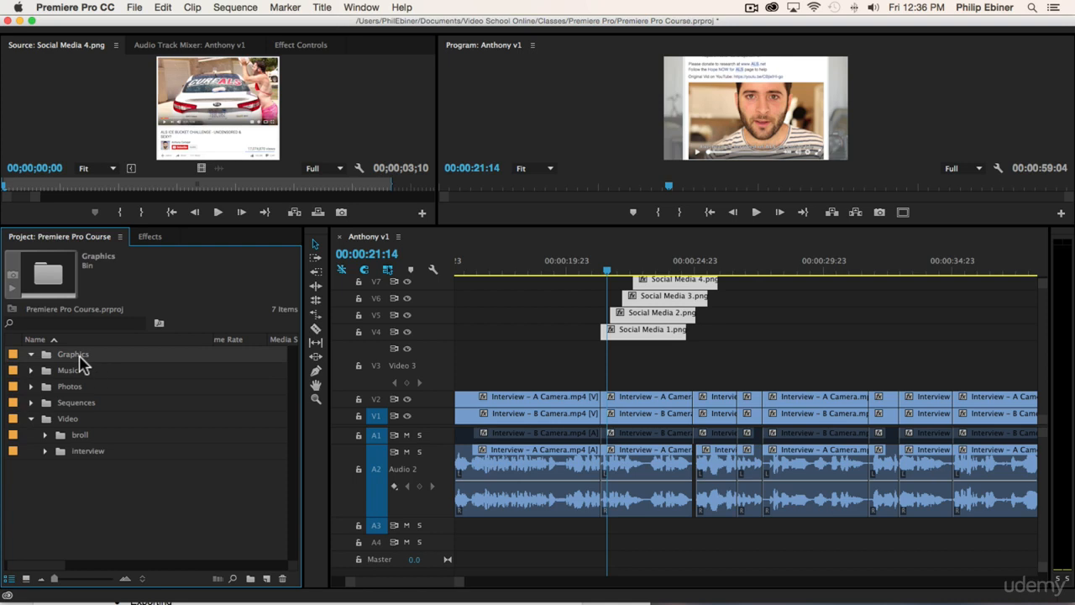
Create a new color matte in the Graphics bin at 640 × 360, 23.976 fps, with square pixels
click(267, 580)
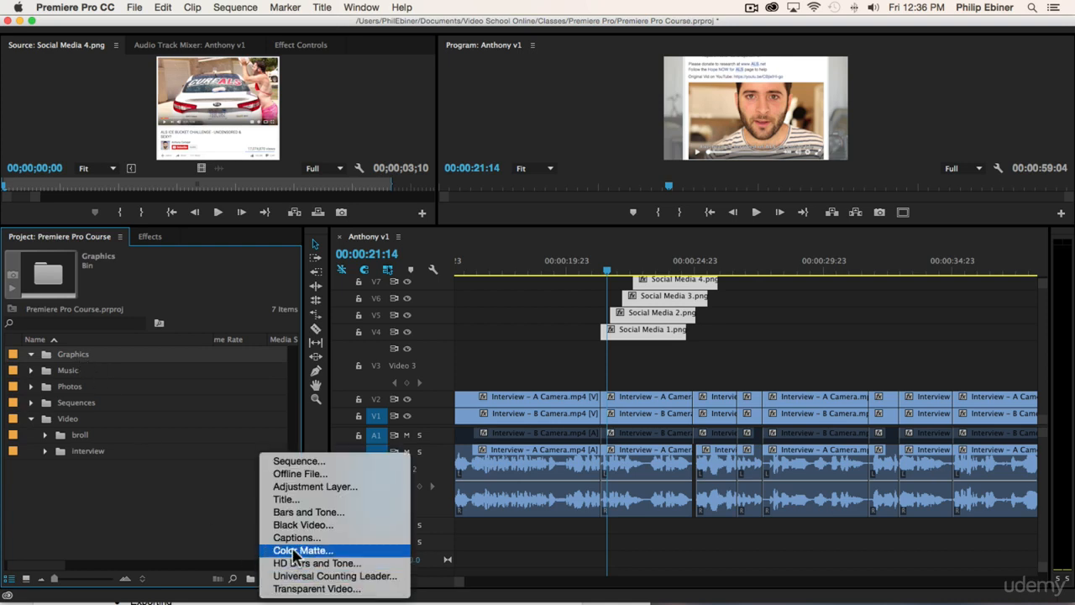
click(315, 550)
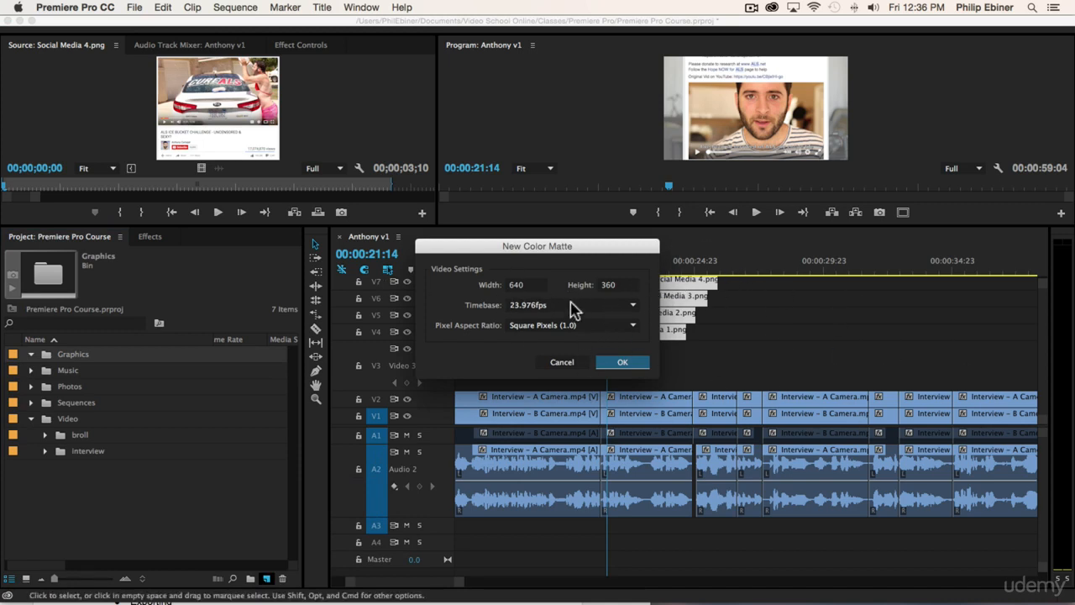
click(613, 364)
Try out different matte colors in the color field and by sampling the program image with the eyedropper
drag(443, 199, 368, 333)
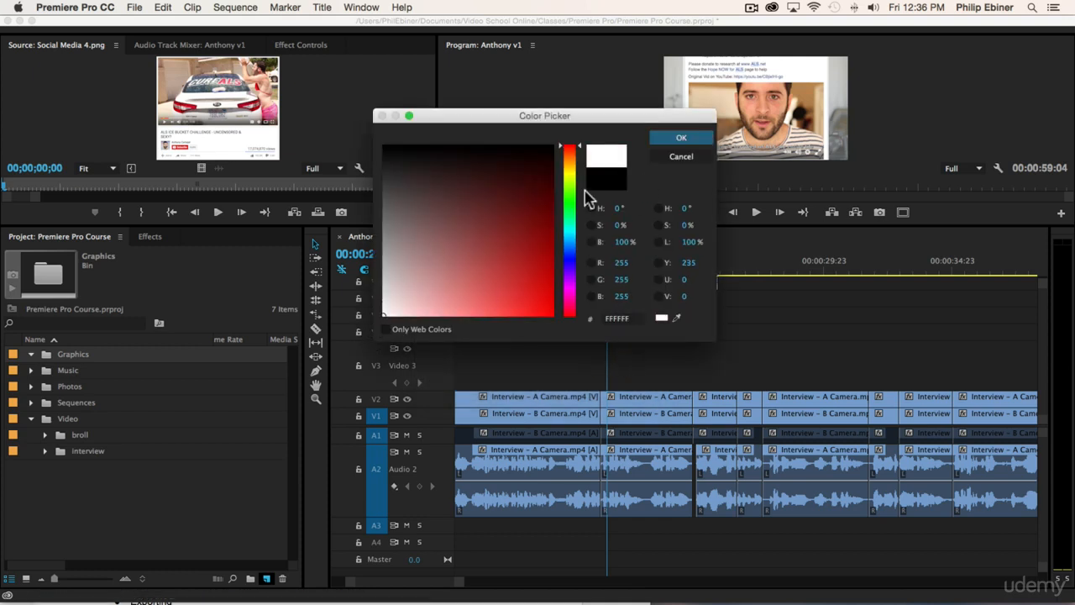
drag(476, 291, 336, 362)
mouse_move(520, 207)
mouse_down()
mouse_move(490, 173)
mouse_move(430, 248)
mouse_move(298, 353)
mouse_up()
click(629, 319)
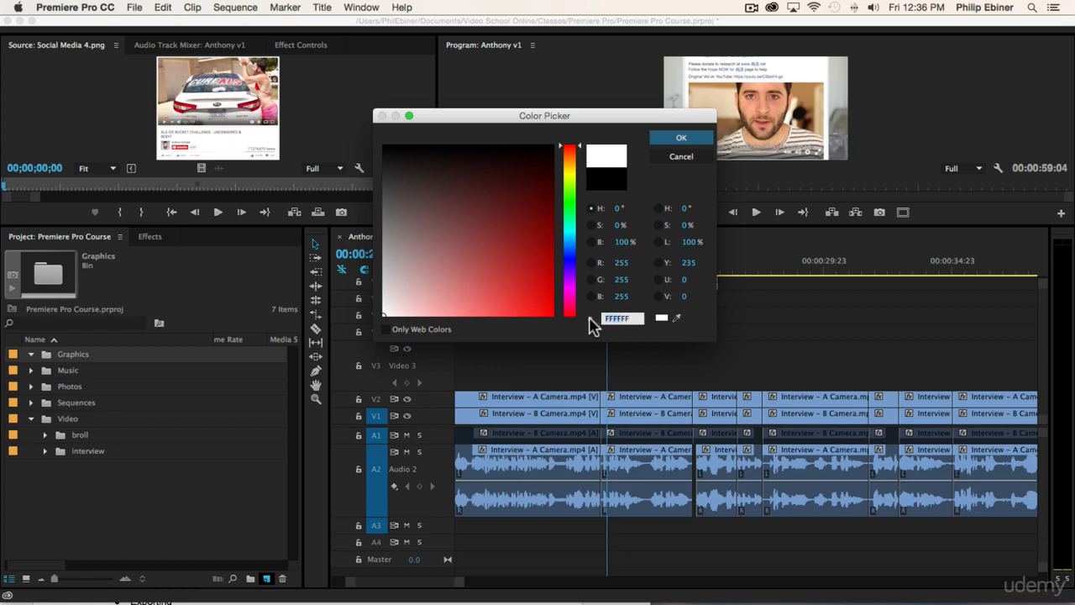
drag(391, 276, 339, 326)
click(676, 318)
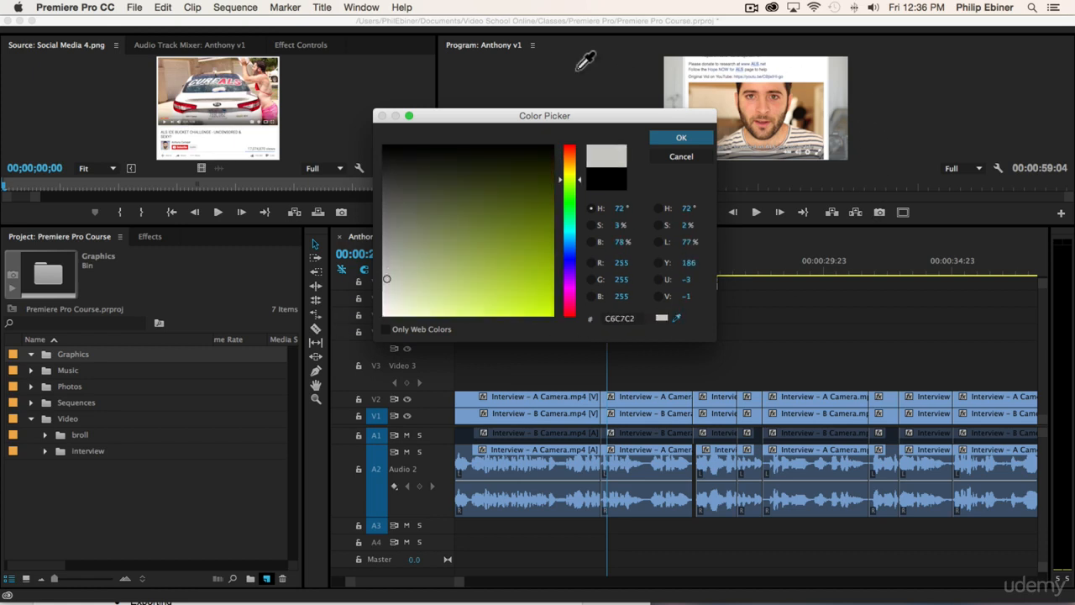
click(808, 65)
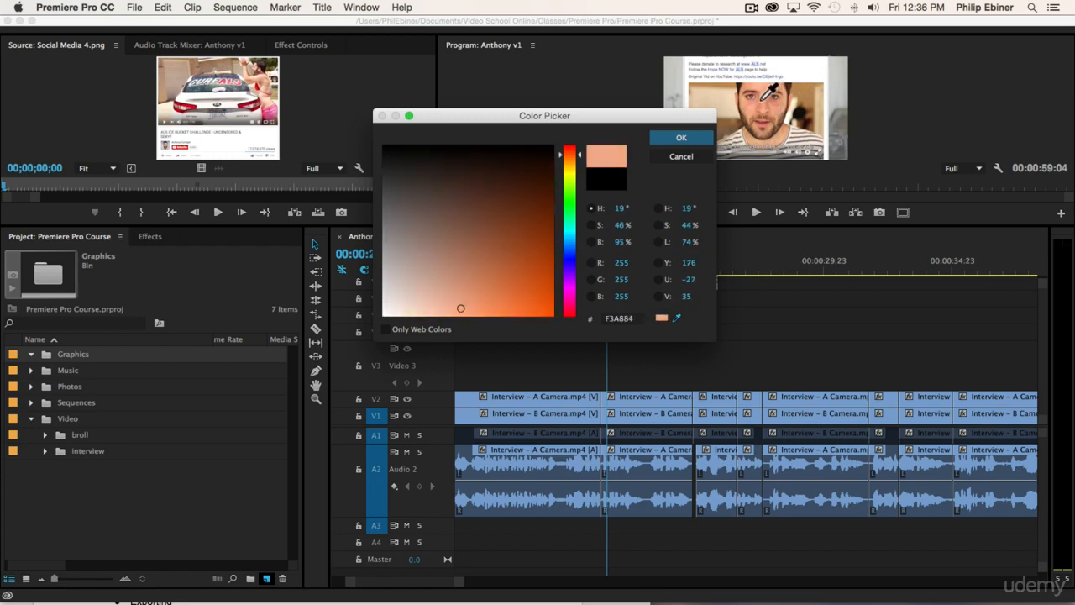
click(759, 108)
Set the matte color to pure white (FFFFFF) and name the matte White
drag(504, 299, 271, 356)
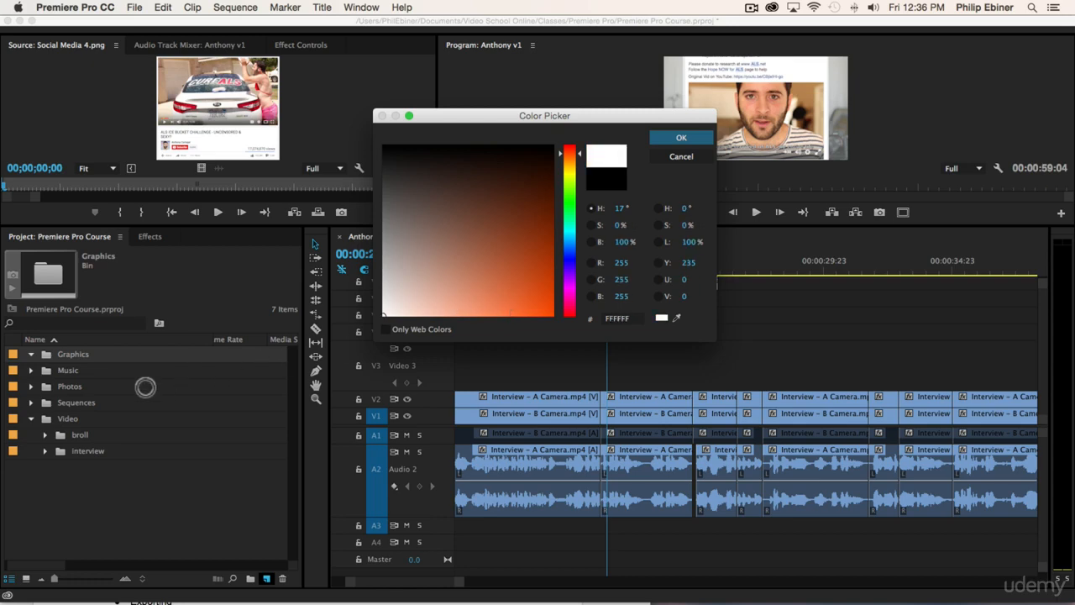
click(684, 138)
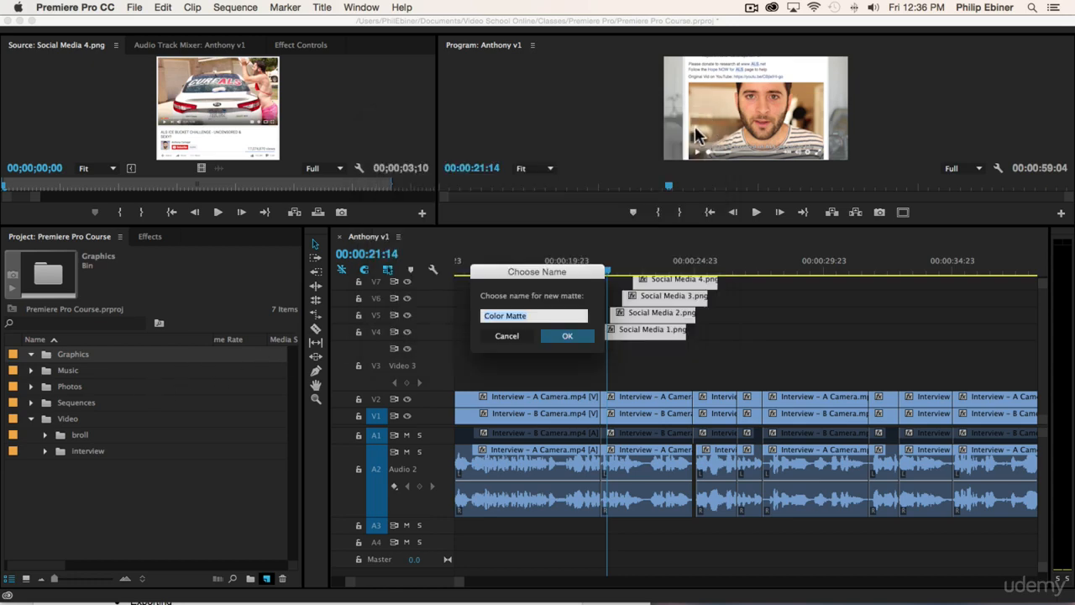
text(White)
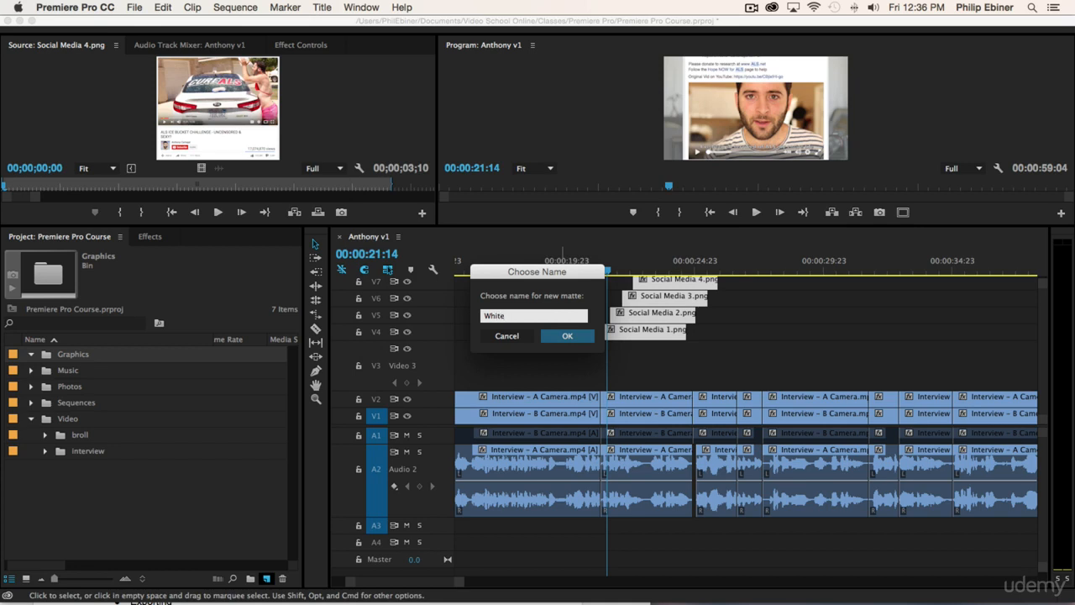
click(554, 335)
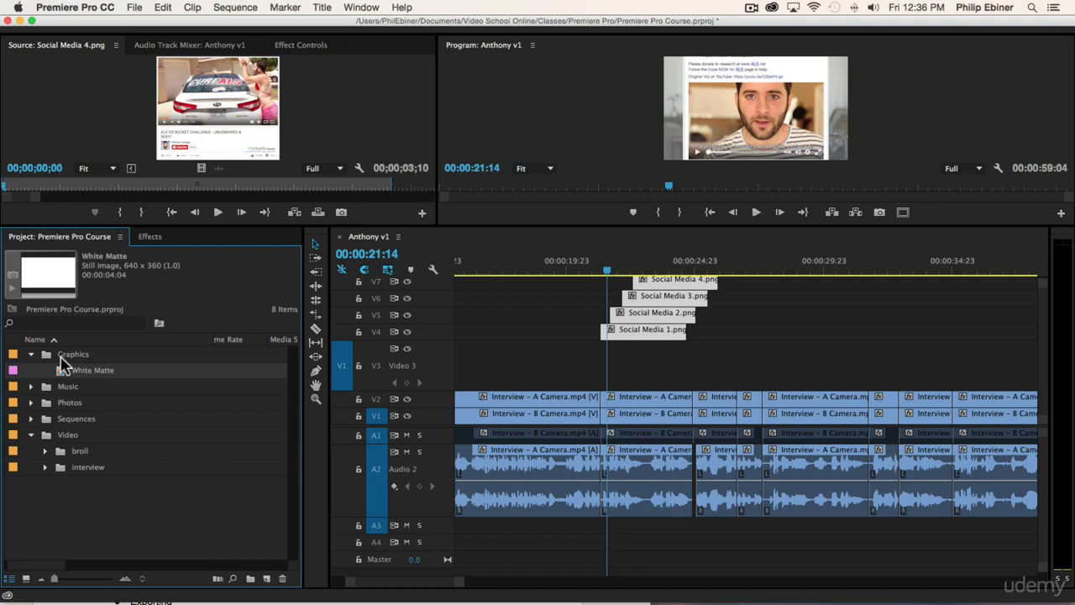
Place White Matte on V3 beneath the social media images, from the start of Social Media 1 to the end of Social Media 4
drag(124, 361, 619, 355)
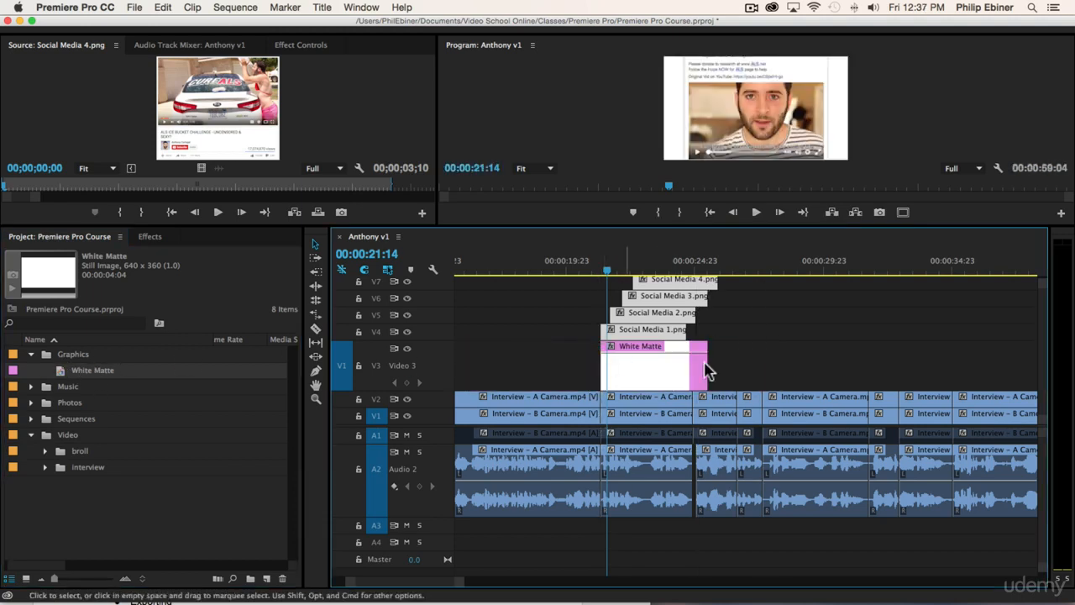
drag(607, 267, 585, 277)
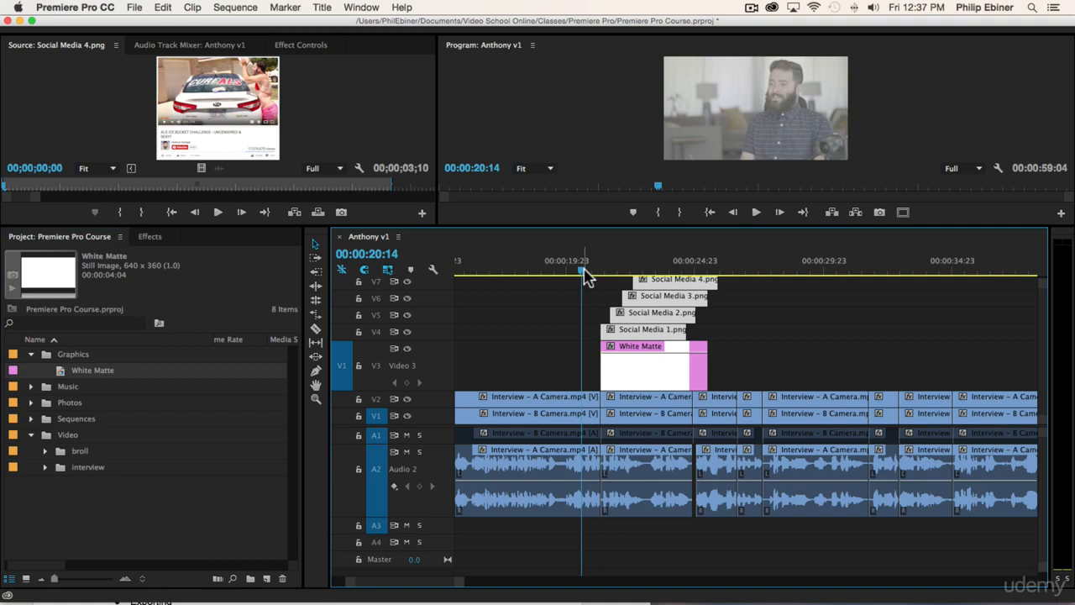
key(space)
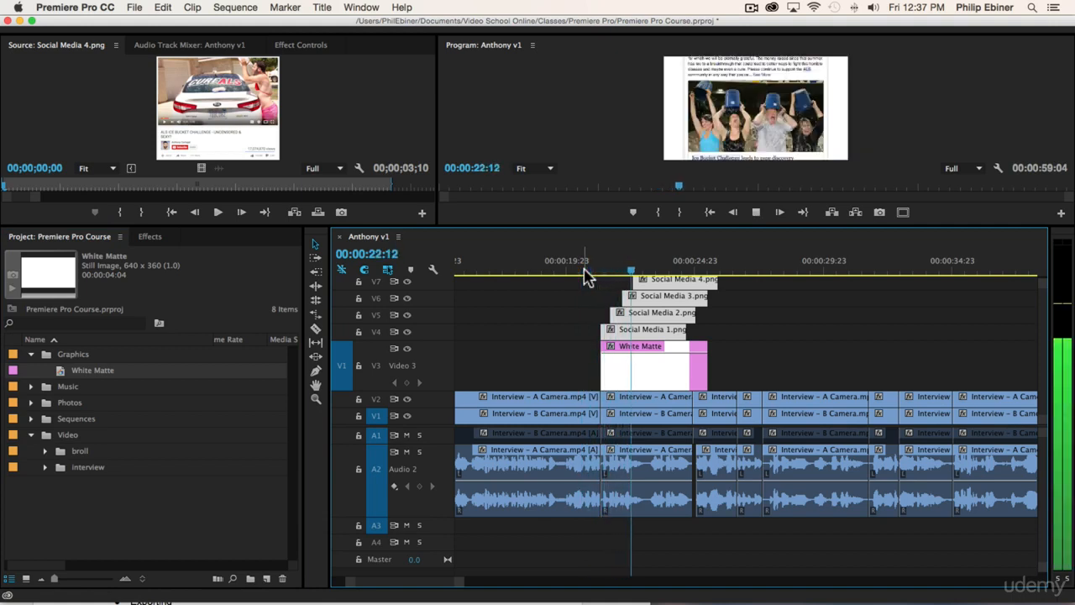
key(space)
scroll(771, 331, up, 1)
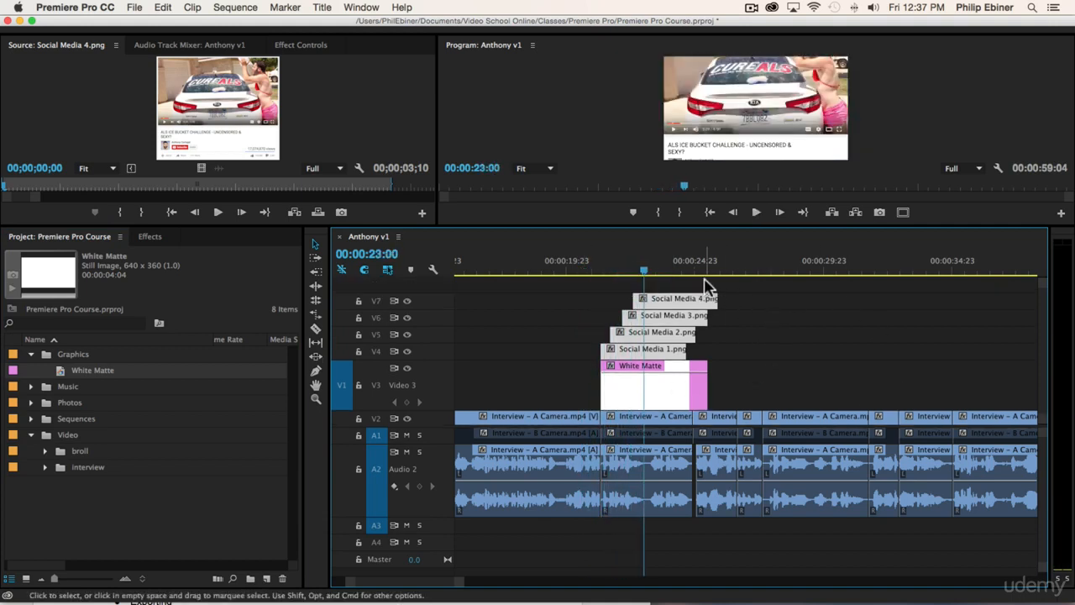
drag(706, 382, 713, 382)
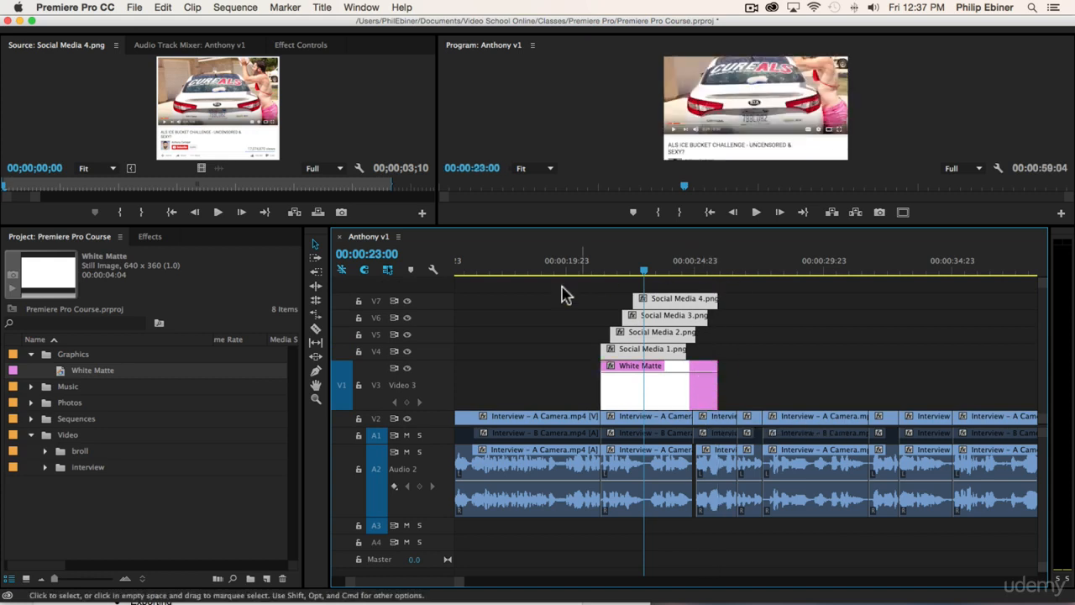
Play the interview past the social media images and extend White Matte on V3 to end at about 00:00:27:14
drag(644, 270, 714, 271)
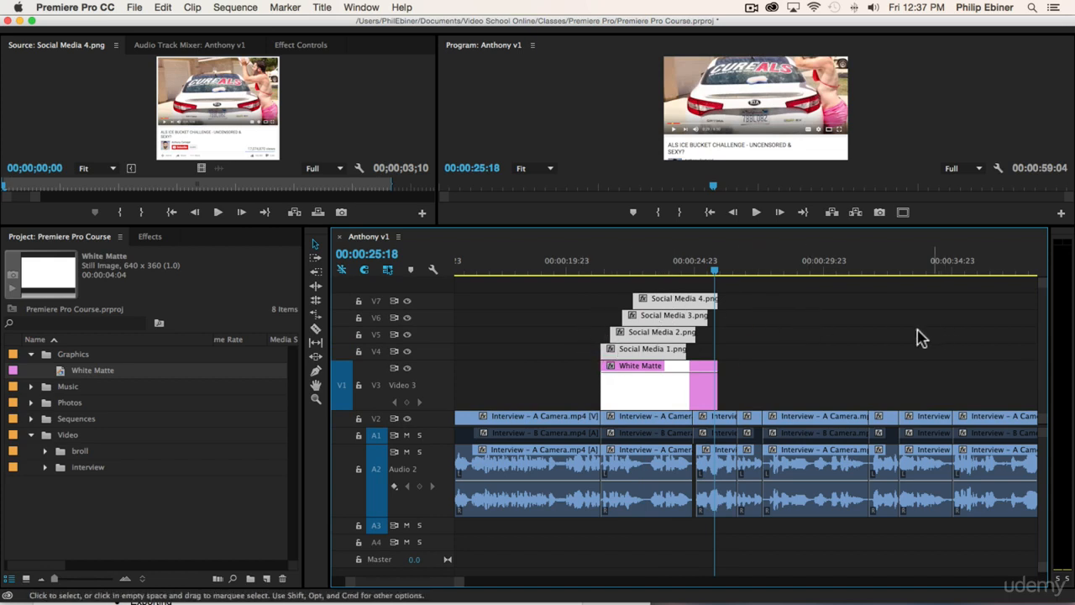
click(848, 340)
drag(665, 265, 651, 264)
key(space)
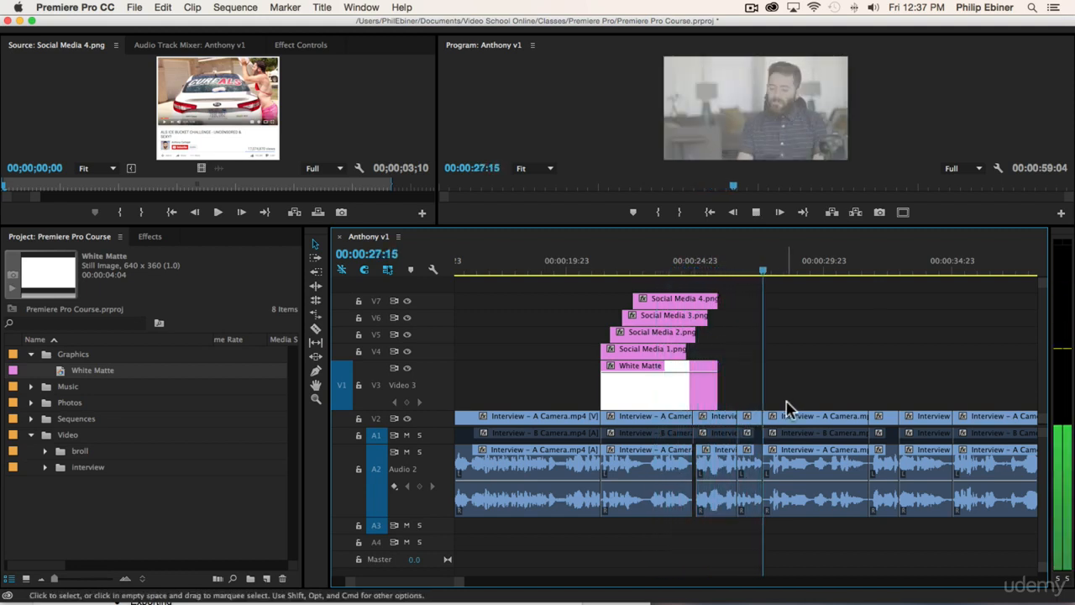
key(space)
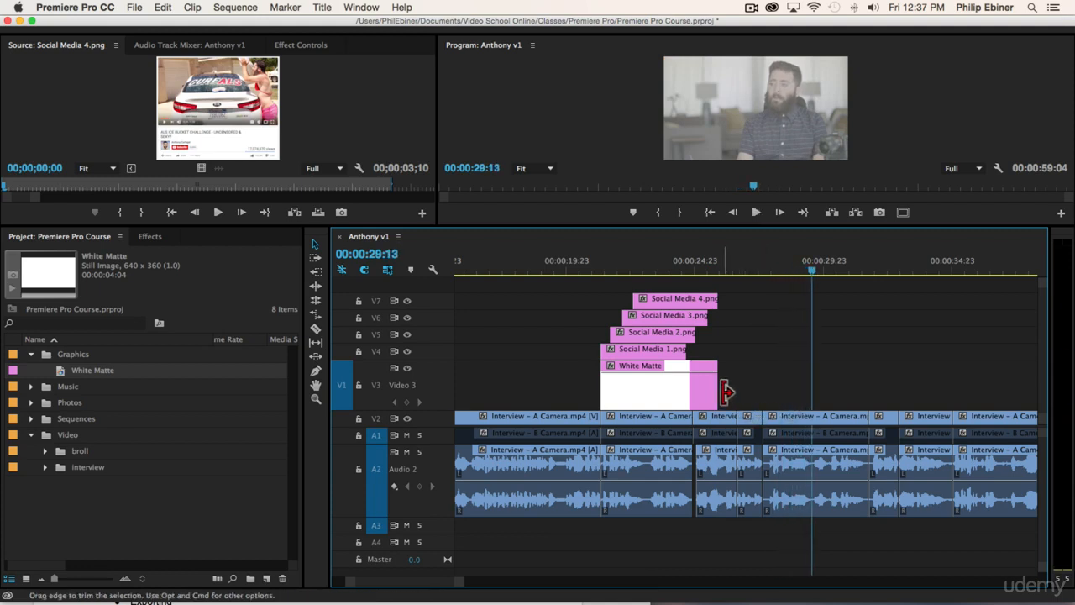
drag(729, 393, 766, 385)
Play the extended matte, then lengthen all four social media images equally so that Social Media 4 ends together with White Matte
click(724, 271)
key(space)
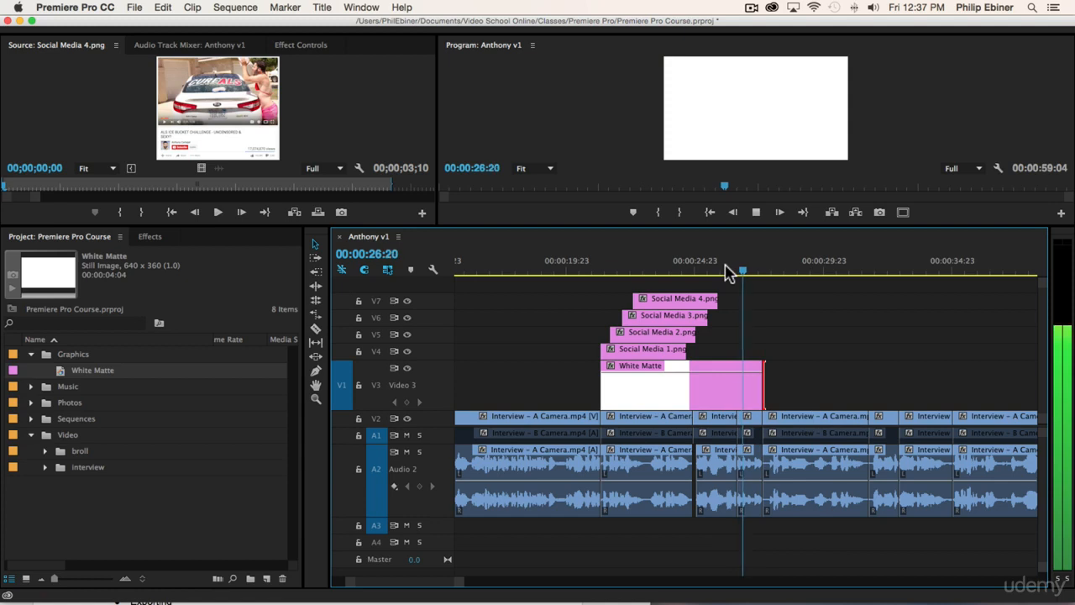
key(space)
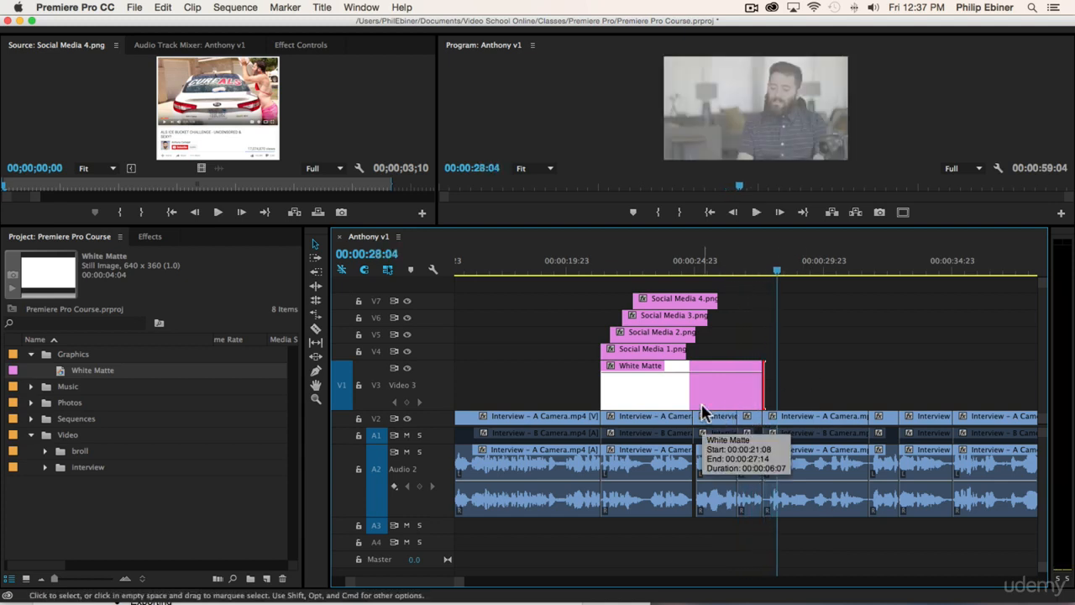
drag(740, 287, 648, 354)
drag(723, 308, 772, 307)
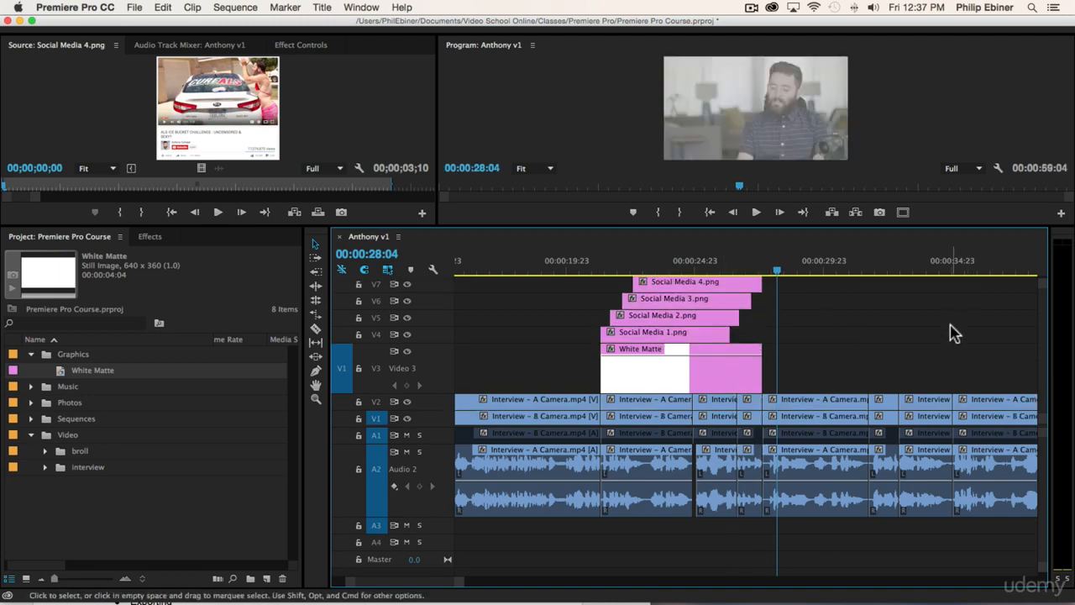
Play the interview further, preview both photos of the interviewee with his mom, and place the second one on V3 at about 00:00:31:14
key(space)
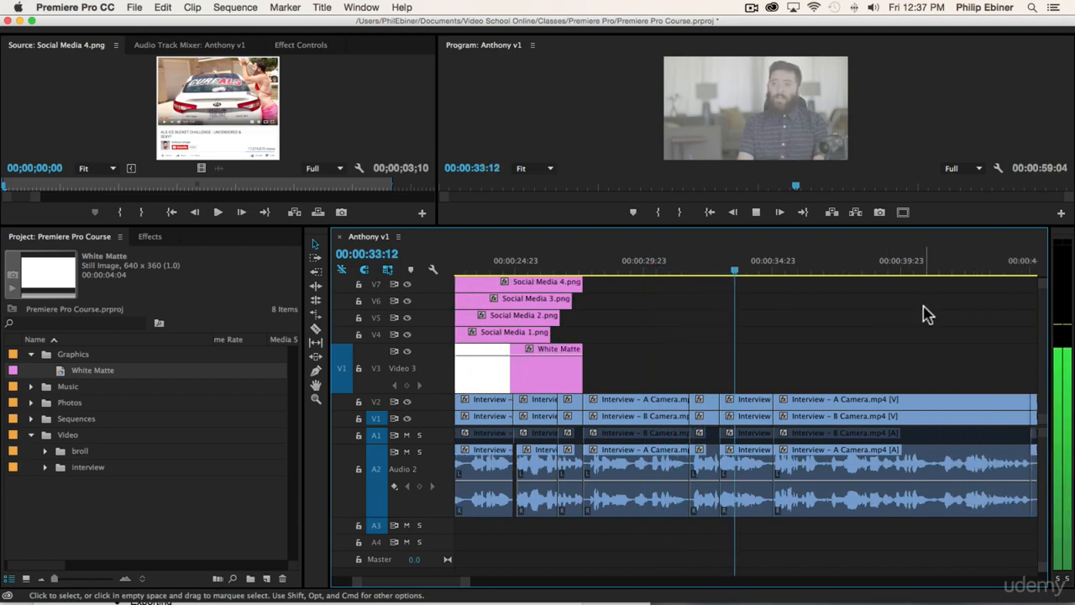
key(space)
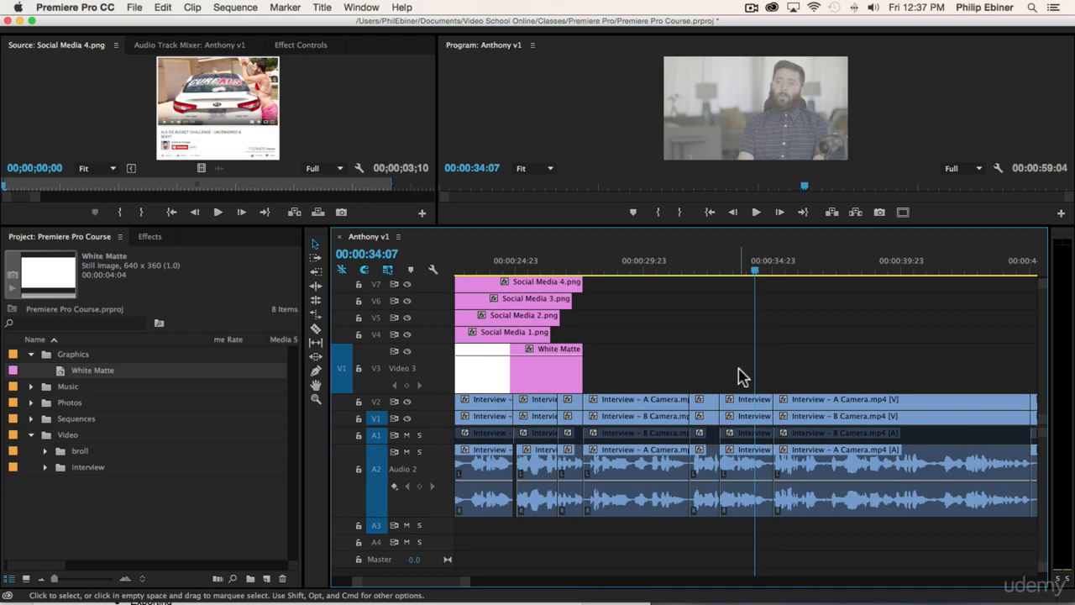
click(686, 271)
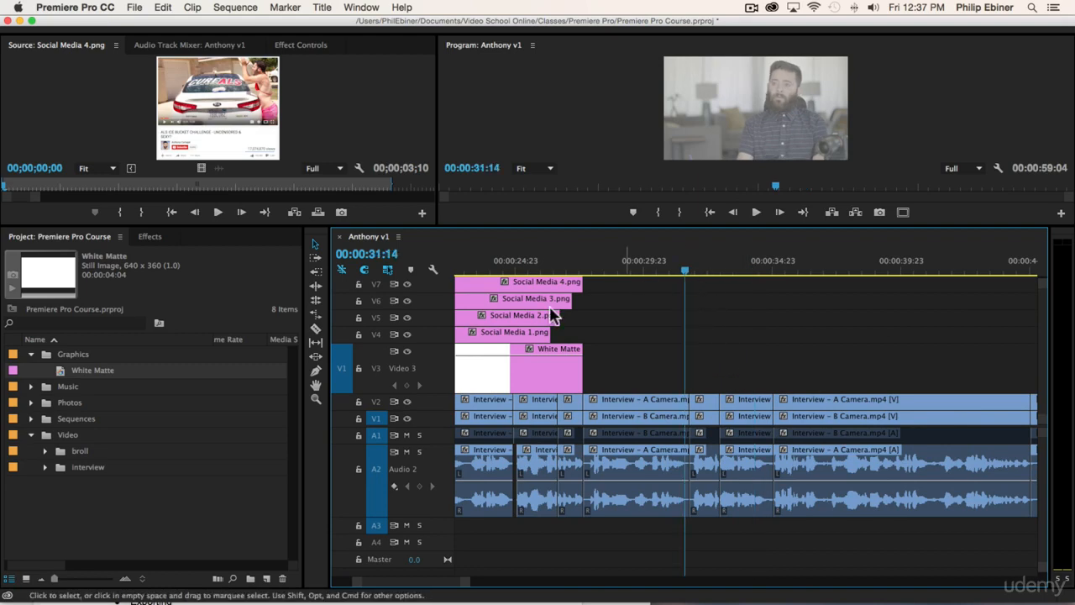
click(31, 355)
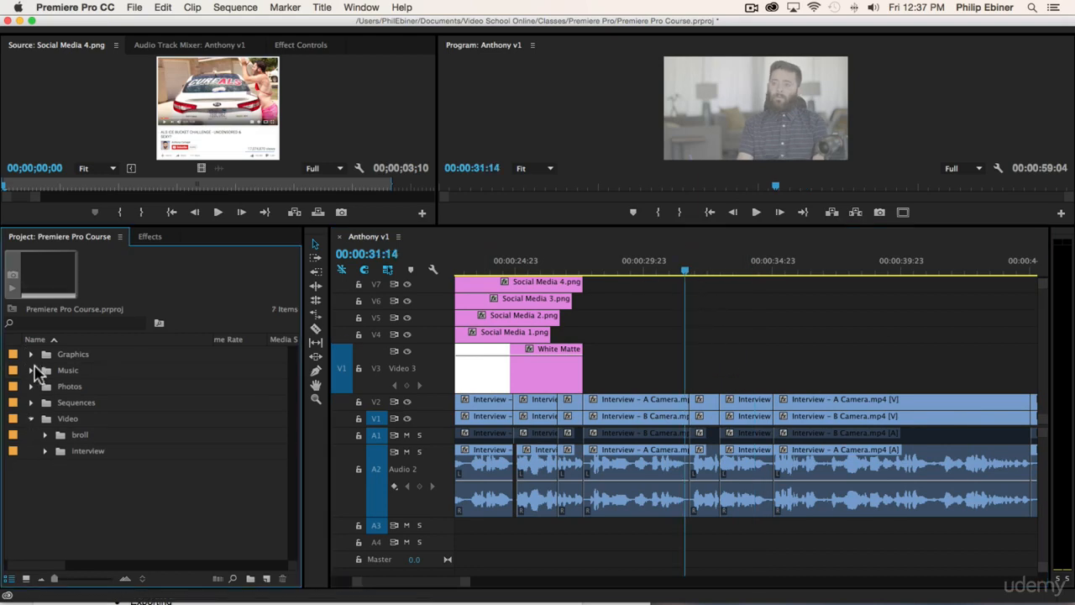
click(31, 386)
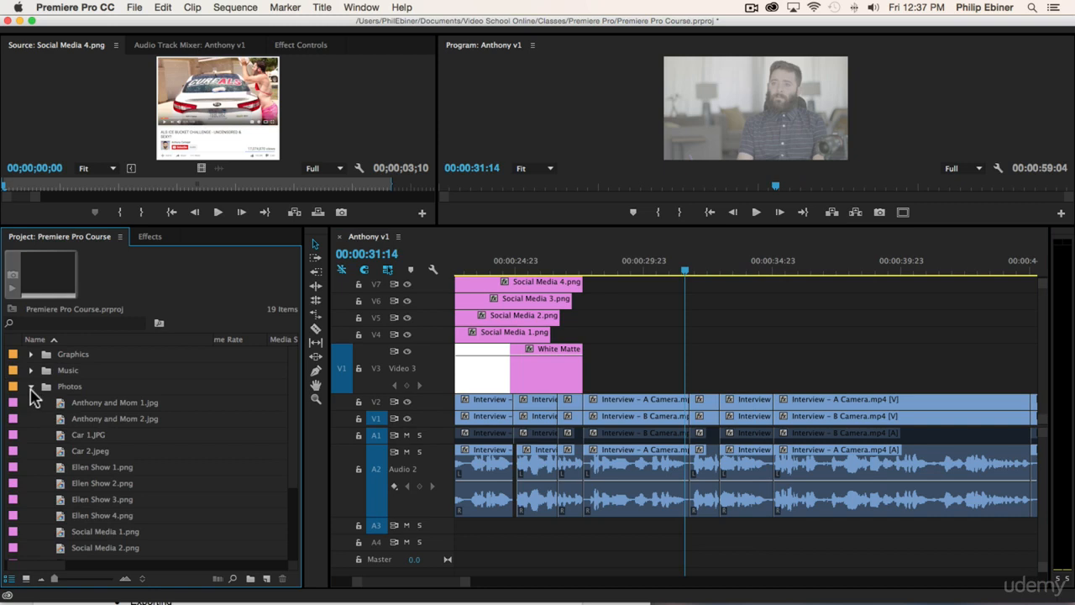
double_click(138, 405)
double_click(131, 421)
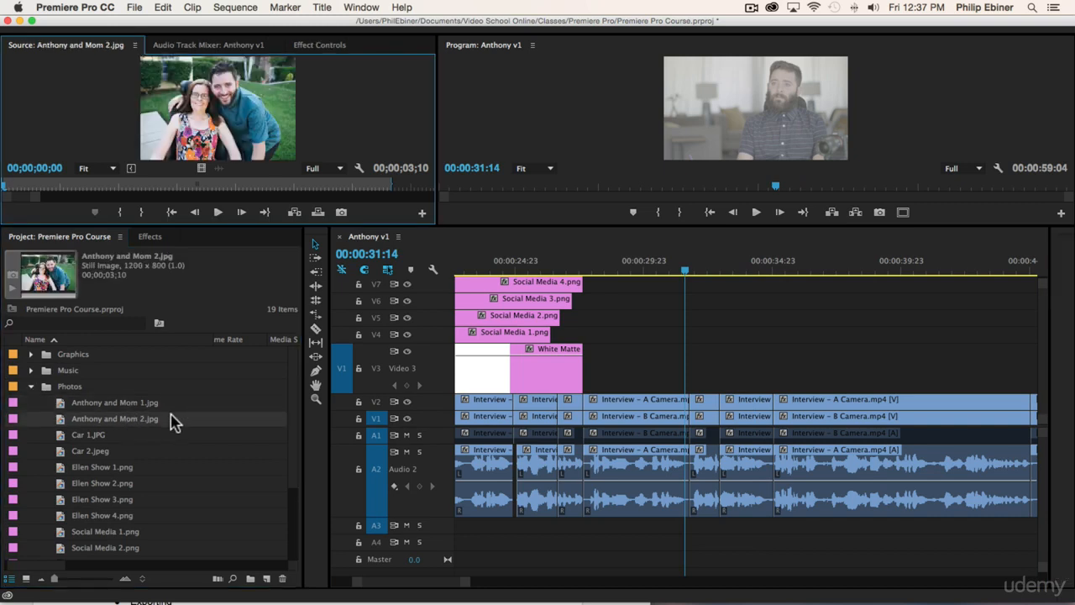
drag(75, 422, 685, 386)
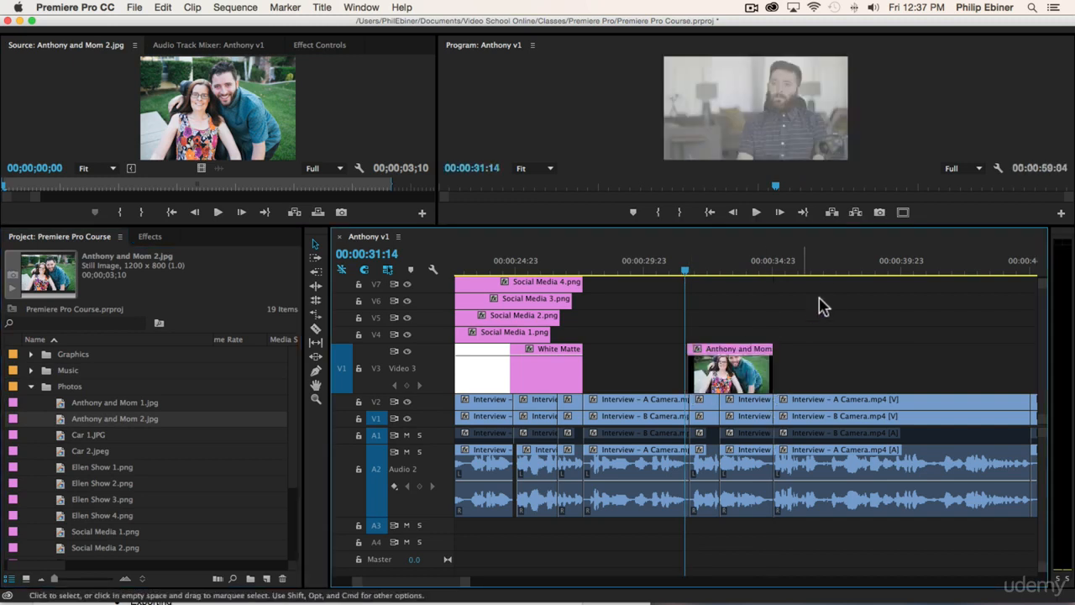
Lengthen the photo on V3 by about one second and enlarge the monitor area to view it during playback
drag(771, 371, 798, 371)
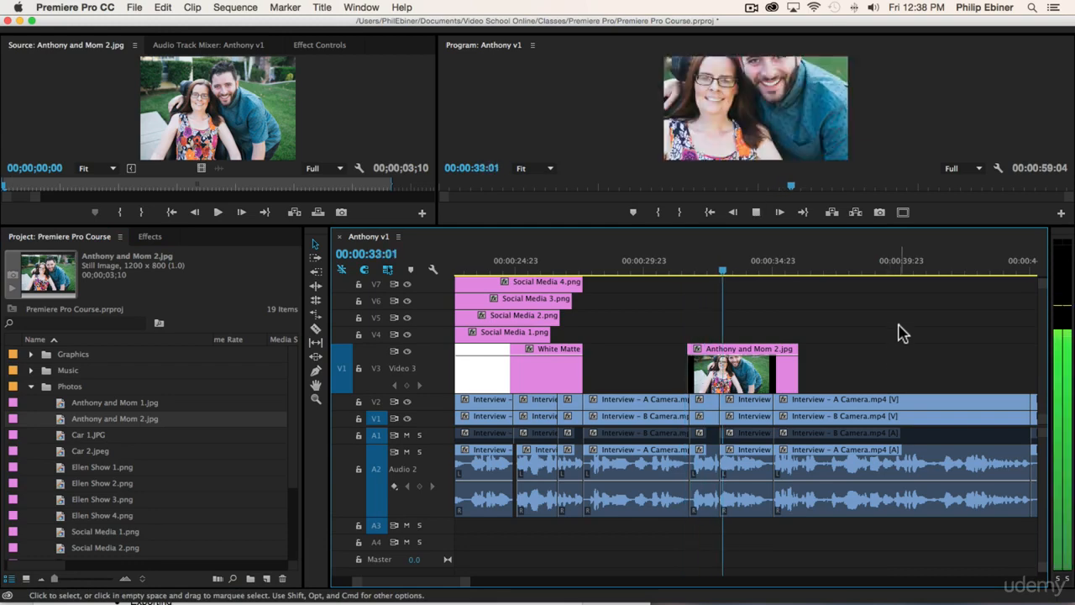
key(space)
drag(745, 225, 742, 309)
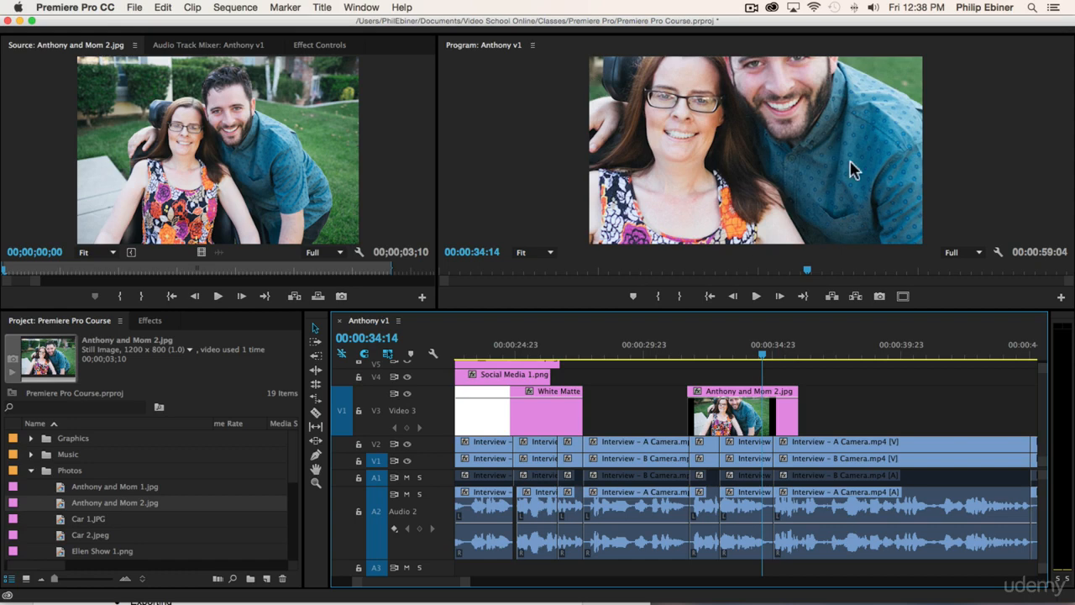
Adjust the end of the photo on V3 to slightly past 00:00:36 and collapse the Photos bin
drag(796, 416, 787, 417)
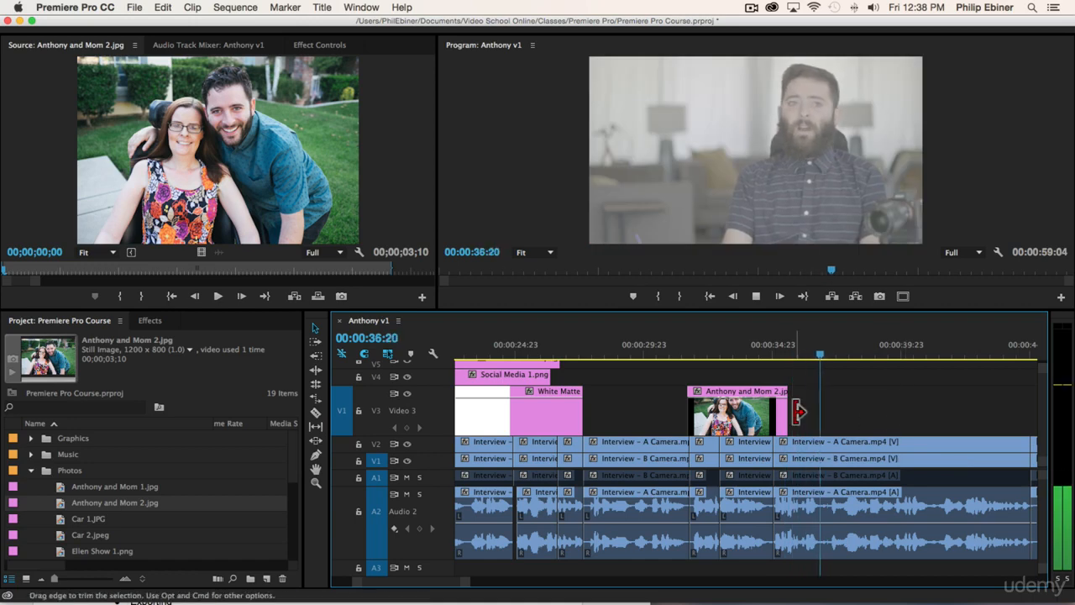
drag(799, 411, 812, 412)
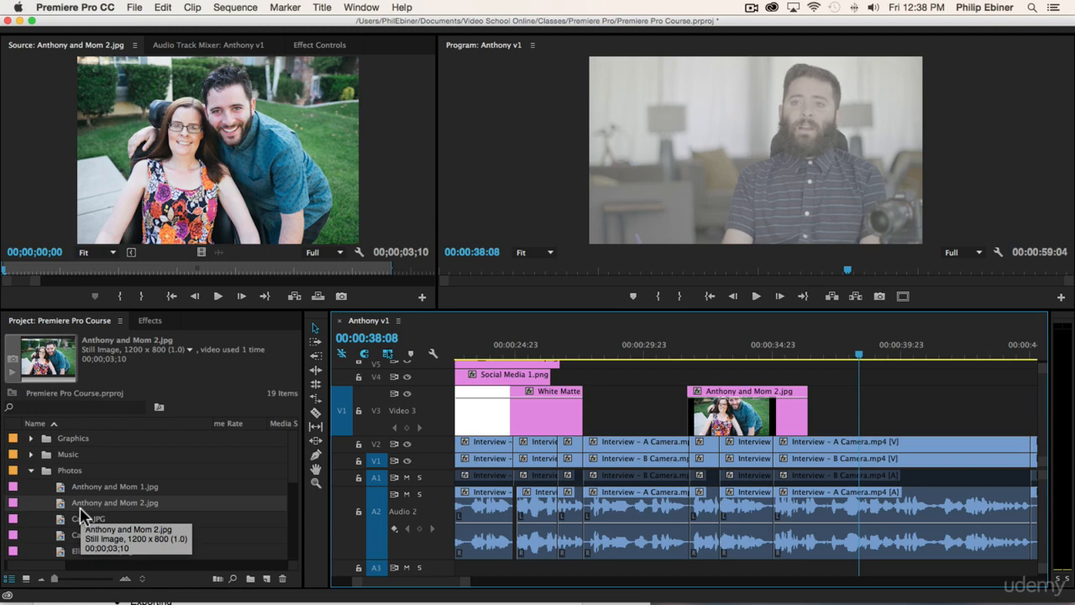
click(31, 471)
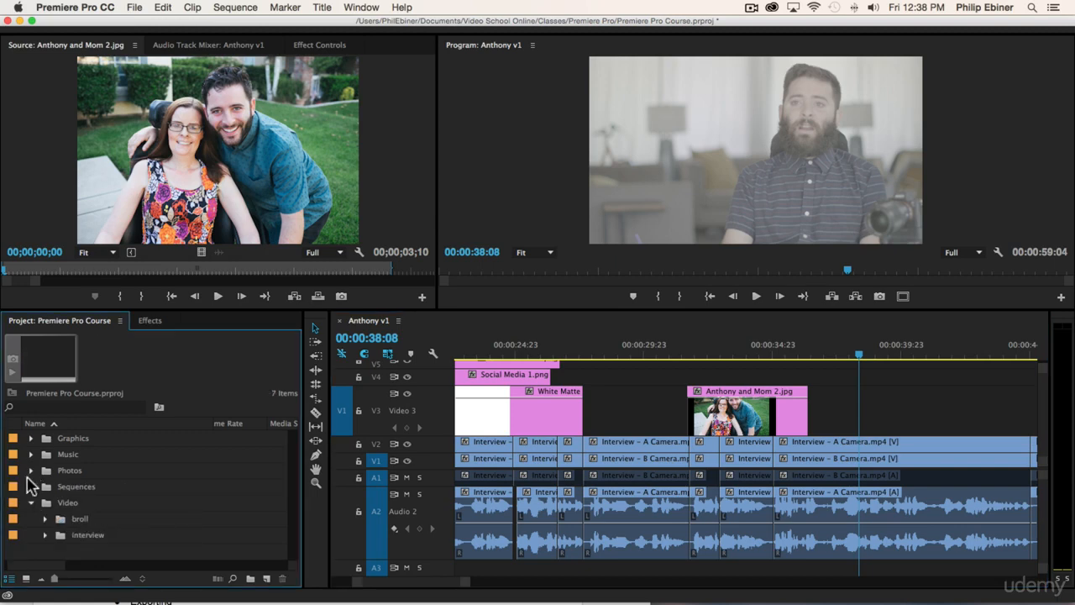
Examine the broll clips of the two framed couple photos and Working on Chair.mp4 to find matching footage
click(45, 519)
scroll(168, 478, down, 3)
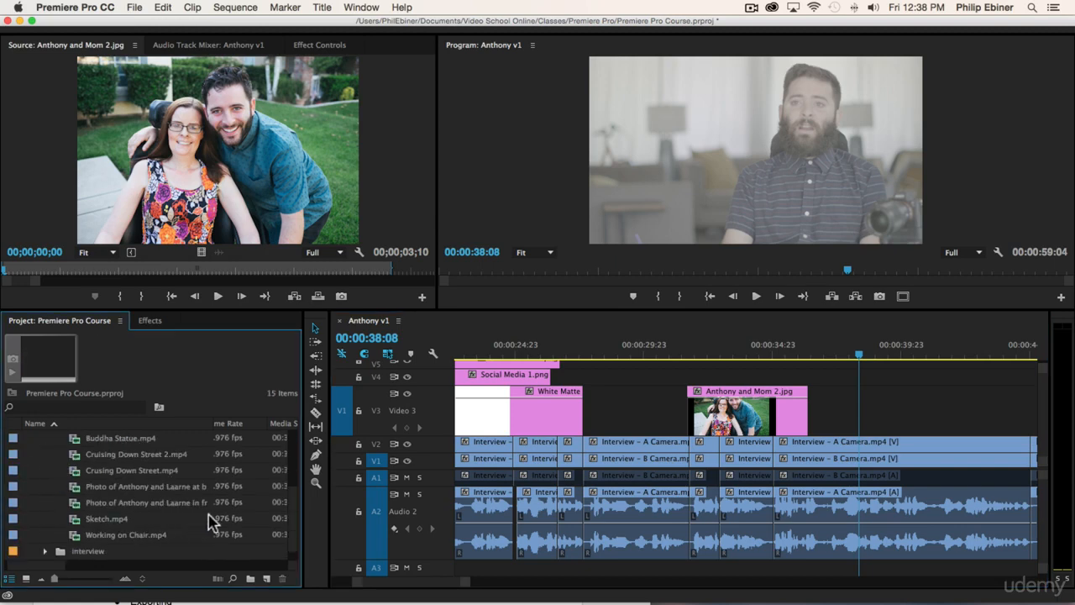
double_click(180, 503)
double_click(178, 487)
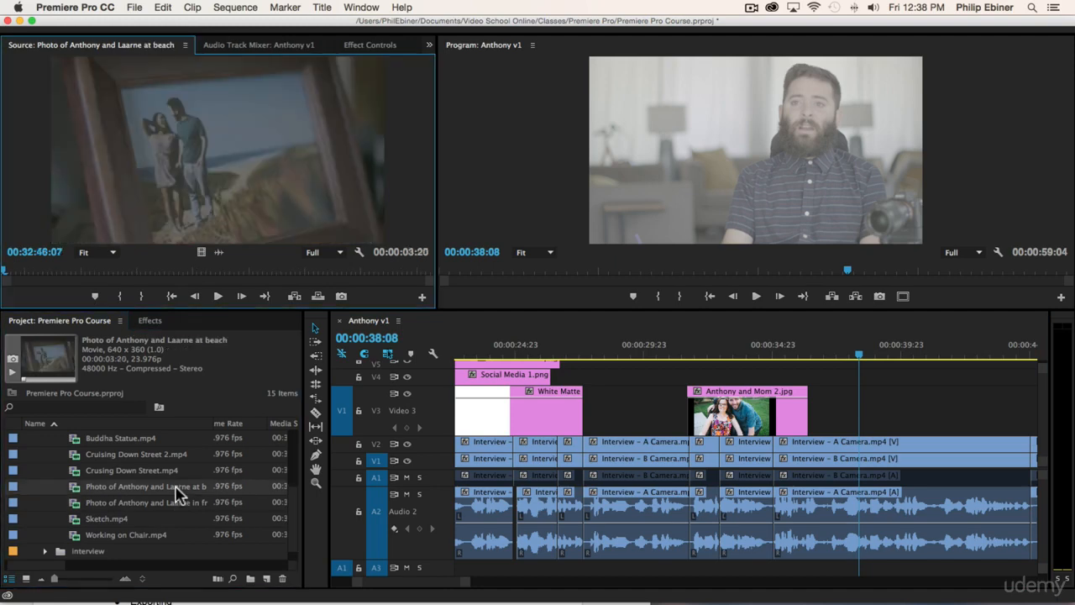
double_click(143, 535)
drag(57, 261, 143, 277)
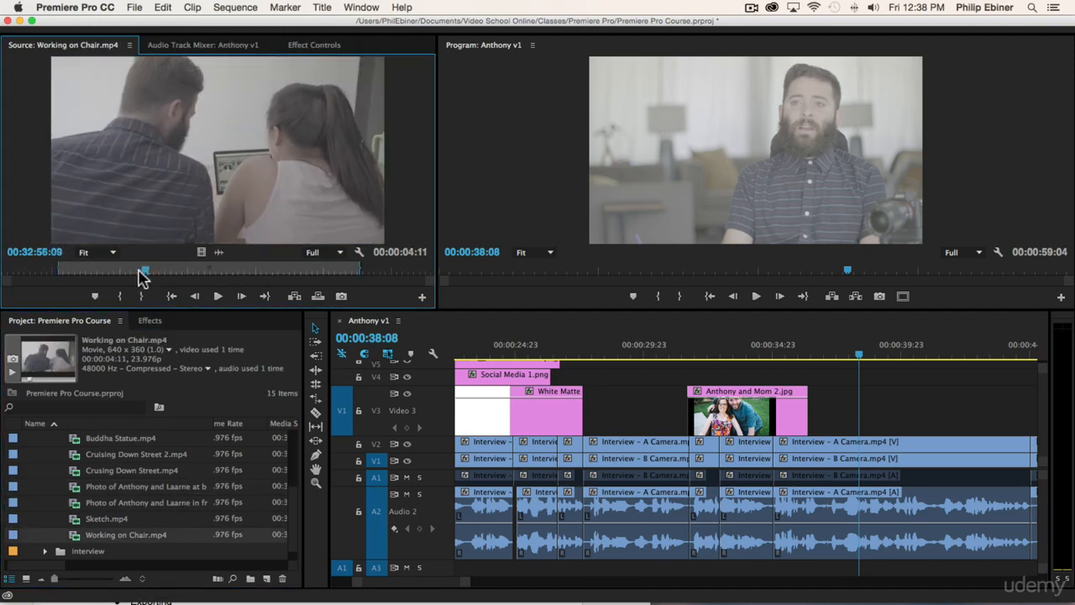
key(space)
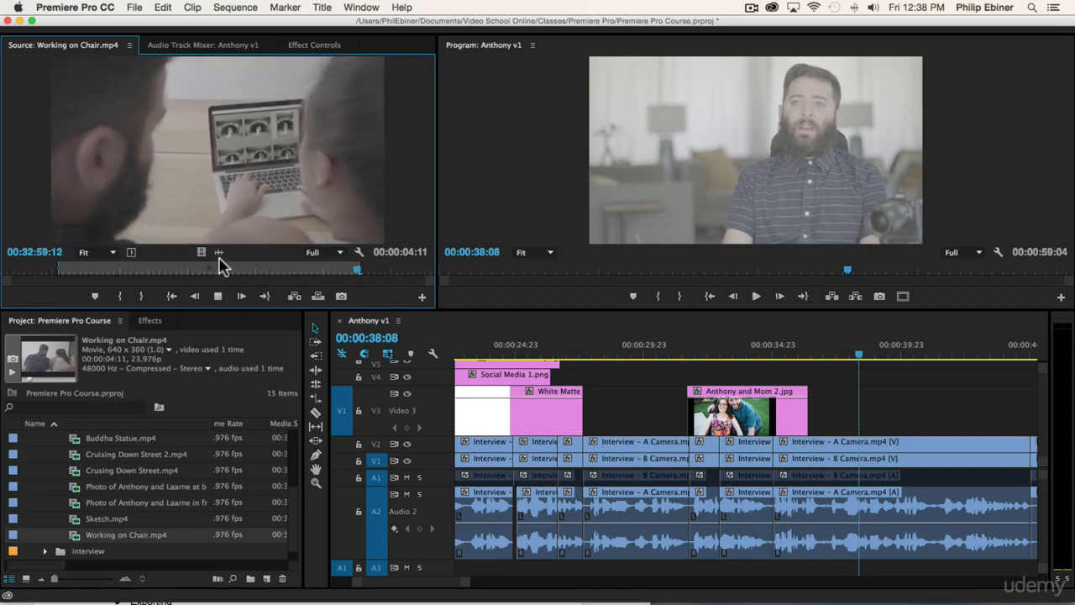
click(189, 299)
double_click(147, 487)
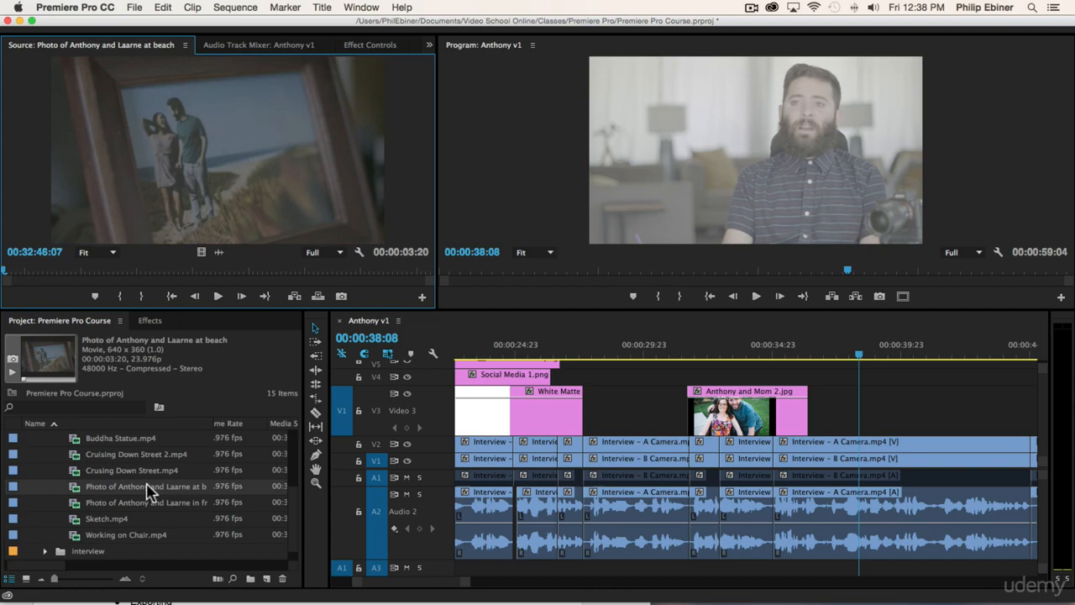
double_click(133, 503)
double_click(141, 487)
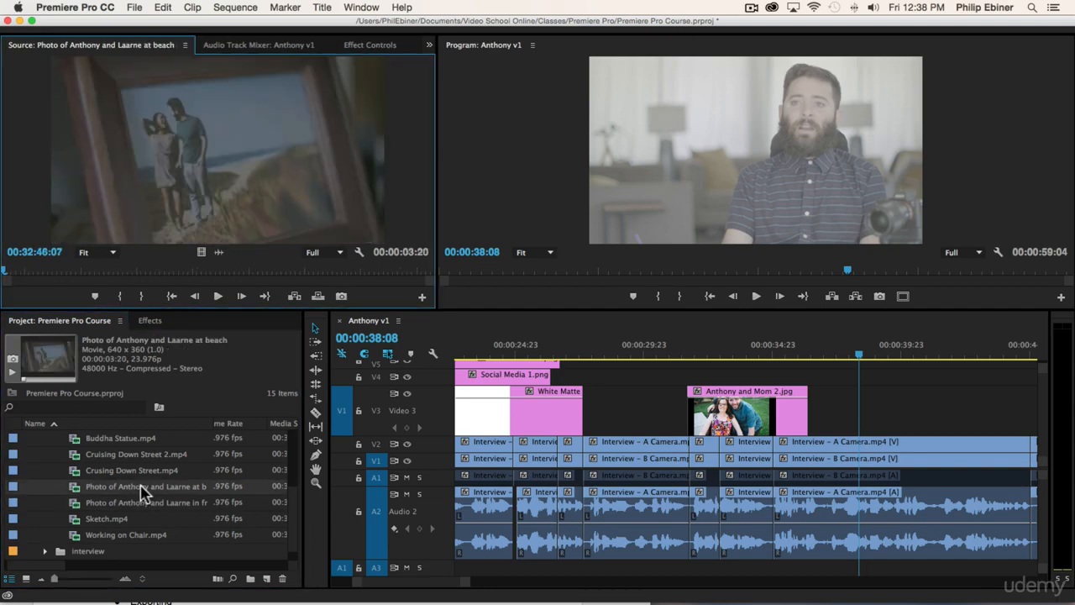
Open the clip of the framed couple photo in front of a building and mark 00:00:02:18 of it starting at 00:32:50:12
double_click(125, 503)
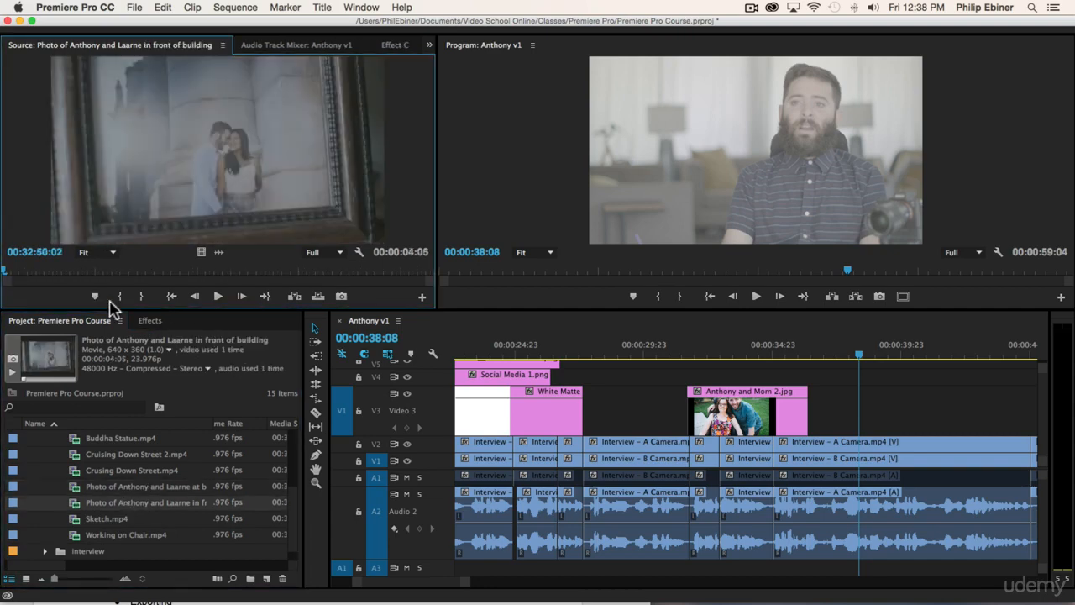
mouse_move(67, 271)
mouse_down()
mouse_move(84, 269)
mouse_move(61, 266)
mouse_up()
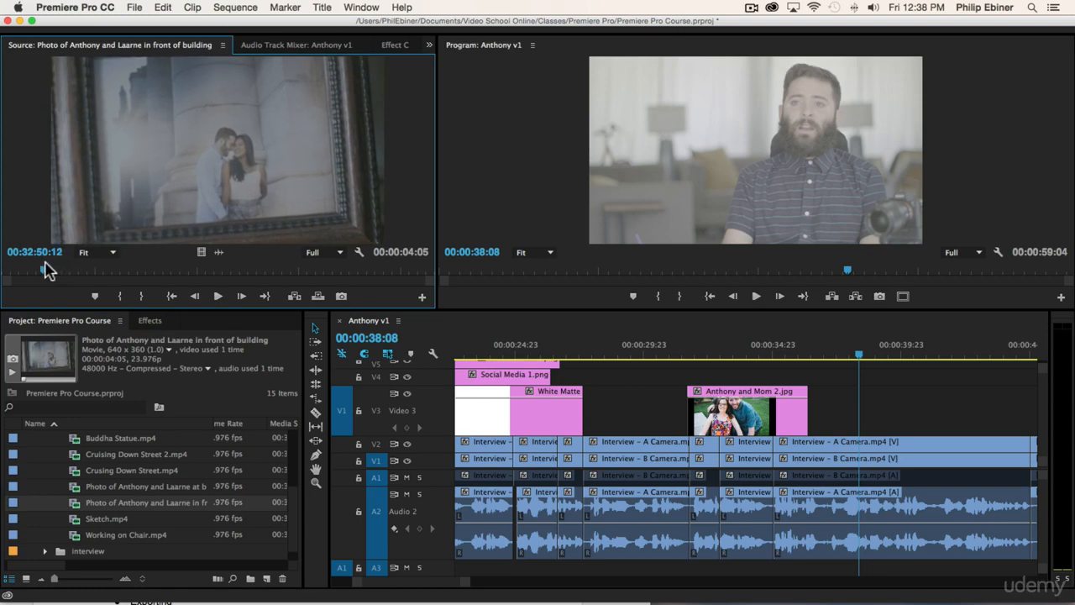
key(i)
key(space)
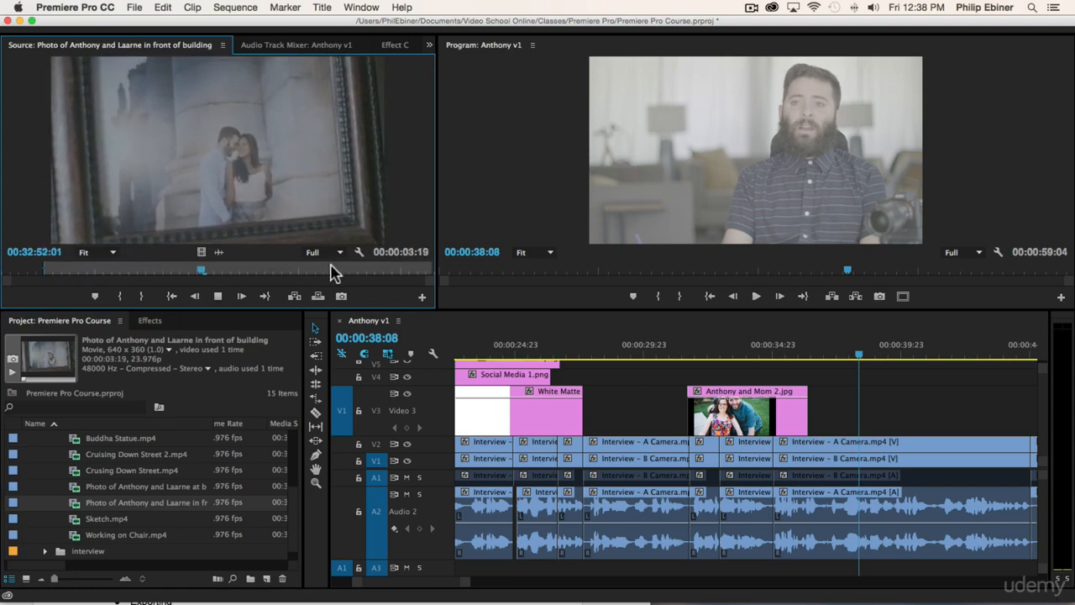
key(o)
key(space)
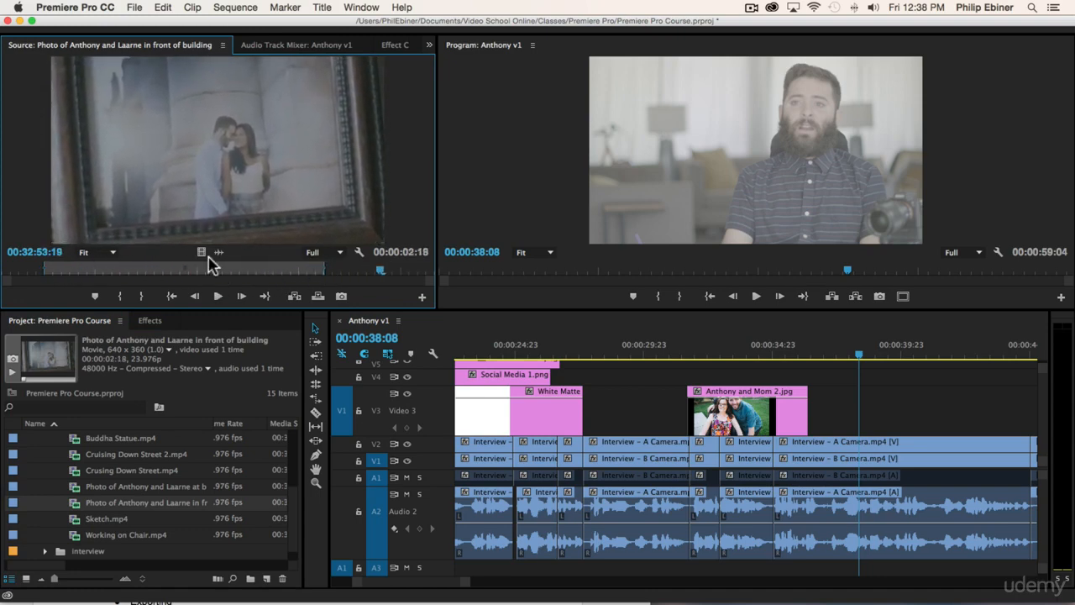
Place the marked clip's video only on V3 directly after the photo with mom and play the sequence to about 00:00:39:10
drag(203, 252, 821, 415)
click(782, 345)
key(space)
scroll(724, 410, right, 4)
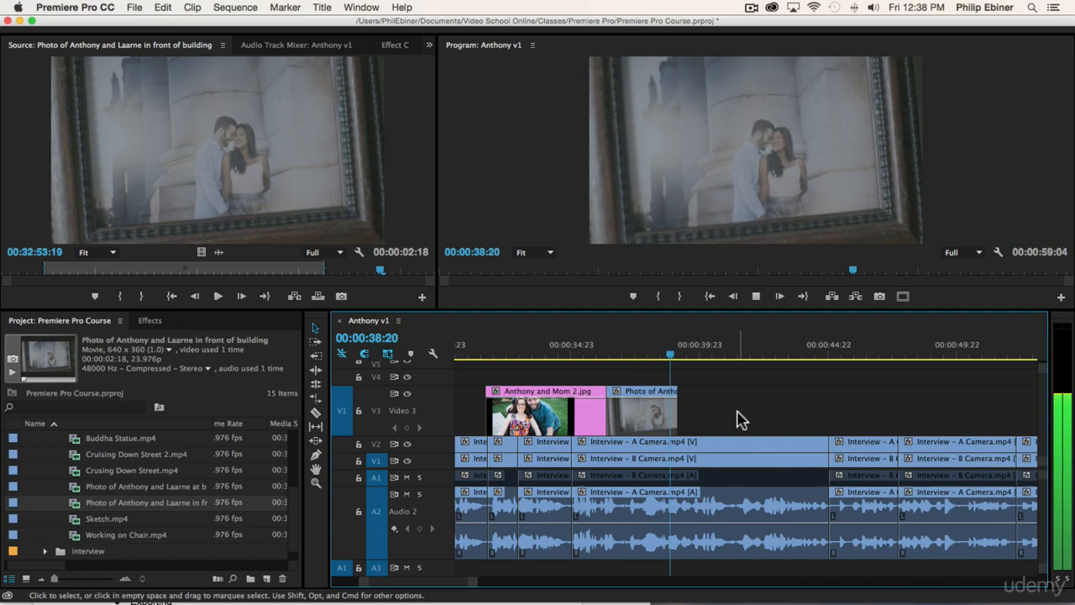
key(space)
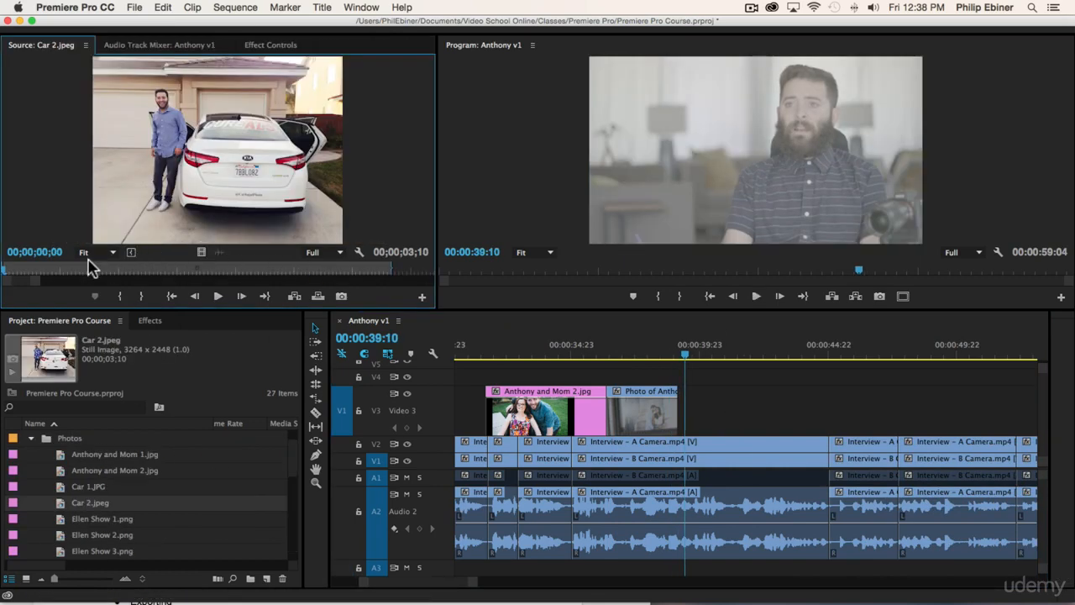
Mark a 00:00:02:16 portion of Car 2.jpeg and place its video on V3 directly after the photo with mom
drag(90, 266, 118, 270)
key(i)
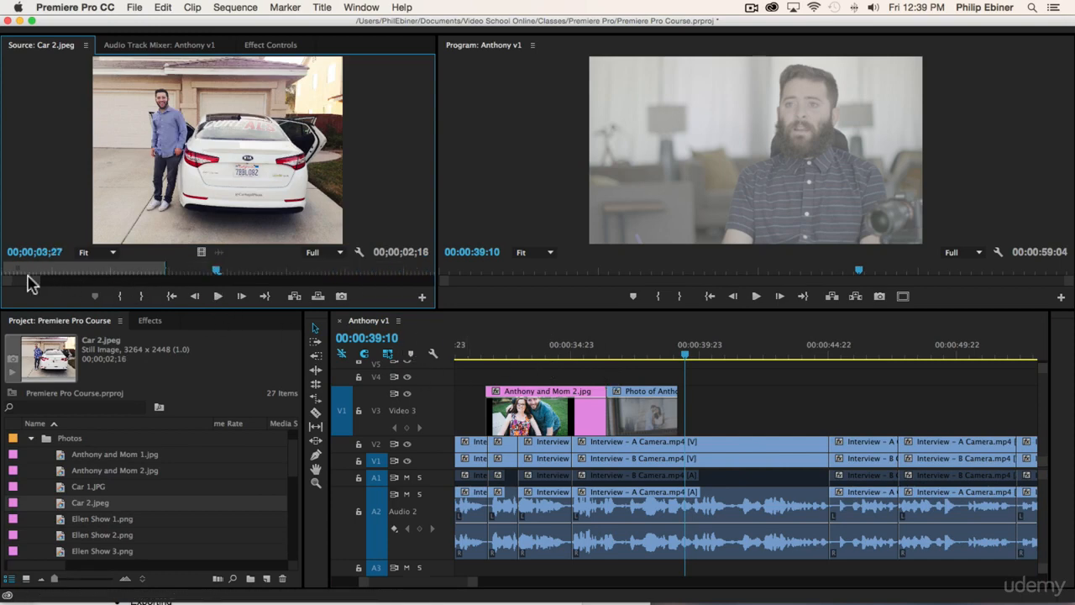
drag(28, 283, 414, 292)
drag(200, 254, 646, 418)
Extend Car 2.jpeg on V3 to the framed-photo clip and shift its cut with the mom photo slightly later
click(591, 346)
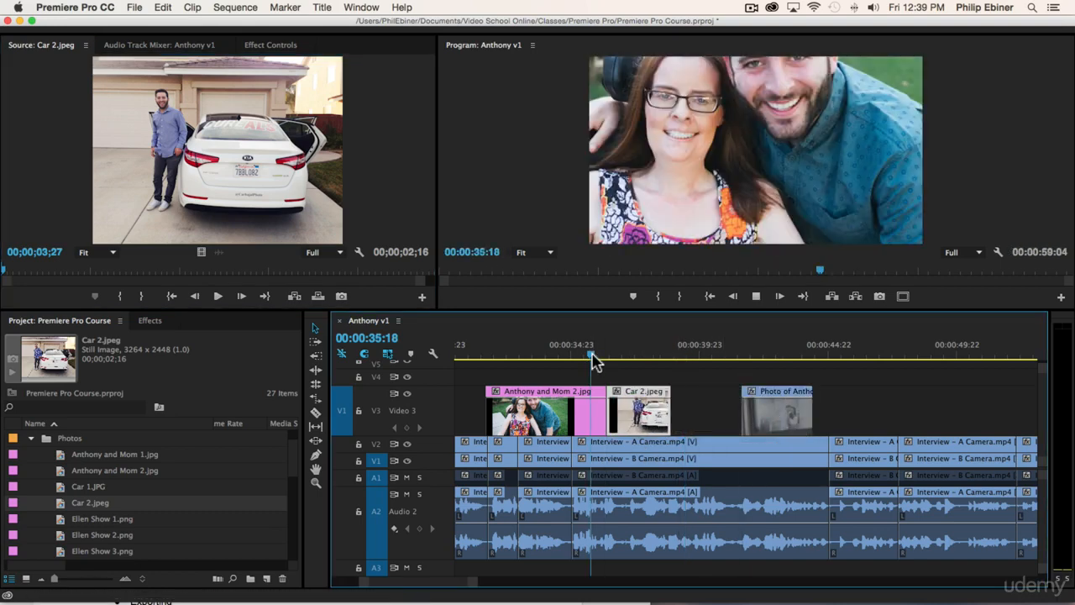
key(space)
mouse_move(670, 413)
mouse_down()
mouse_move(791, 420)
mouse_move(675, 423)
mouse_up()
key(space)
drag(594, 412, 622, 413)
Play the sequence from 00:00:35:17 to about 00:00:47 and put the playhead back at 00:00:46:08
click(591, 350)
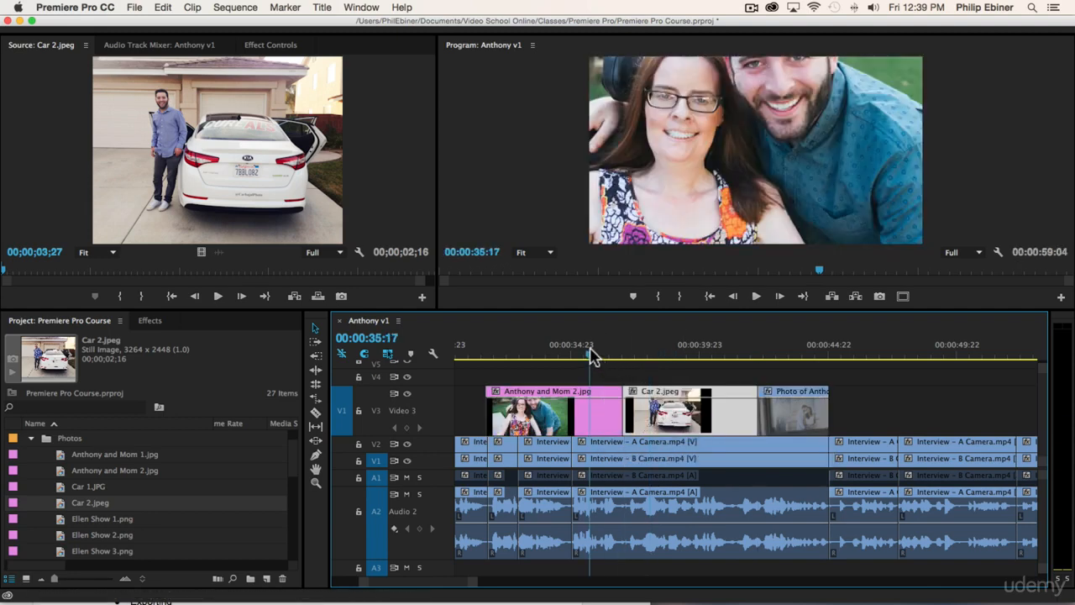
key(space)
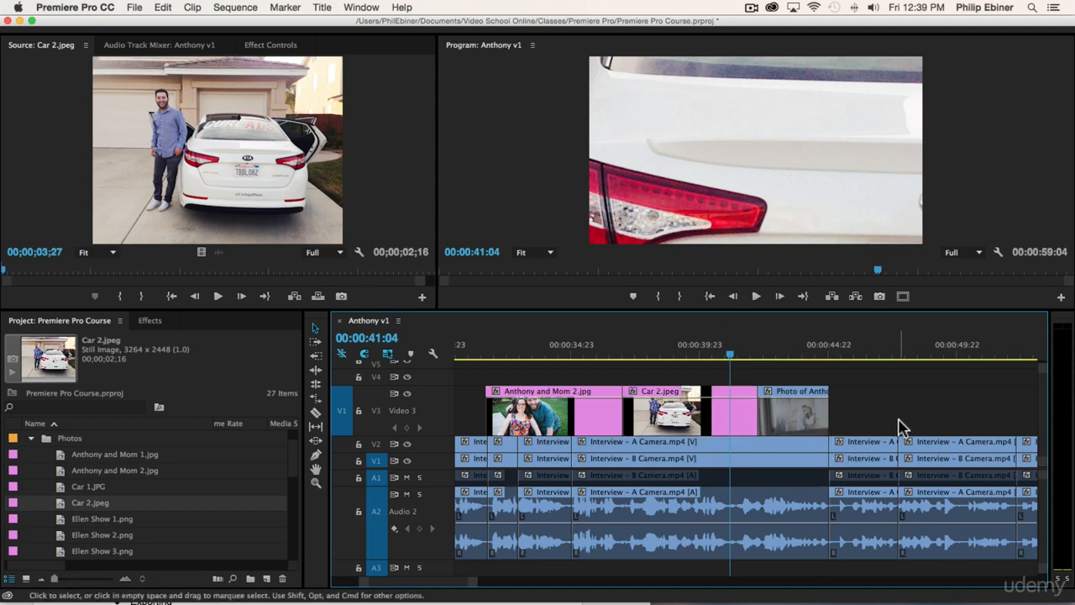
key(minus)
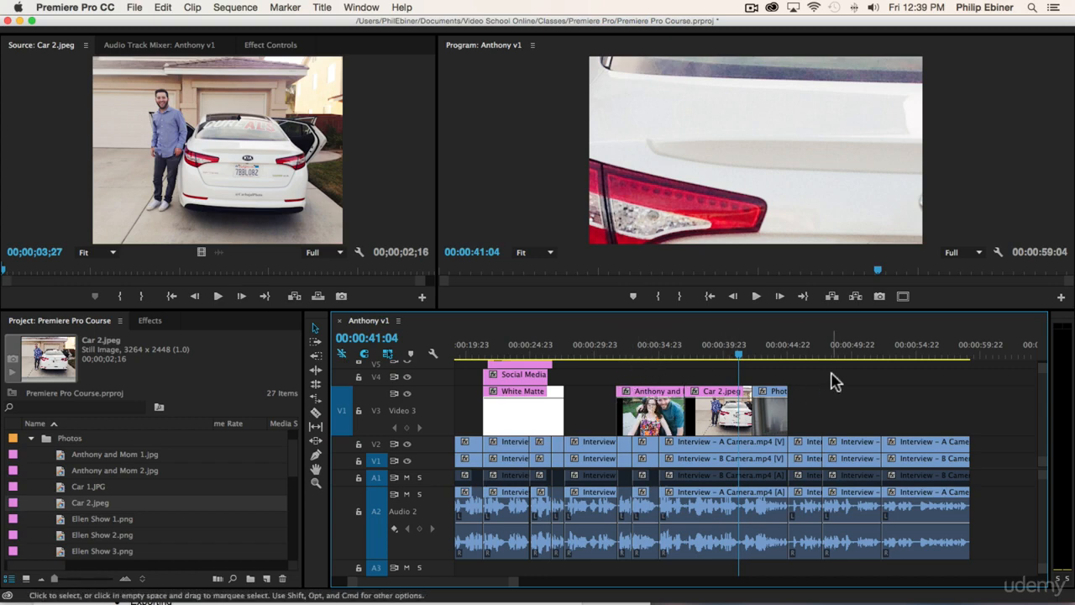
key(space)
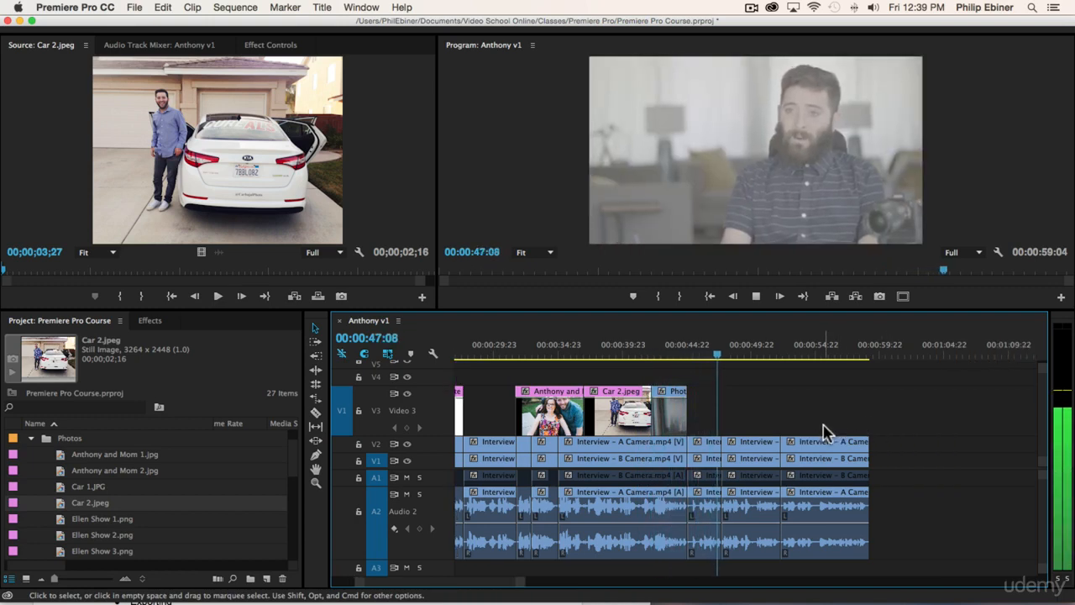
key(space)
click(705, 353)
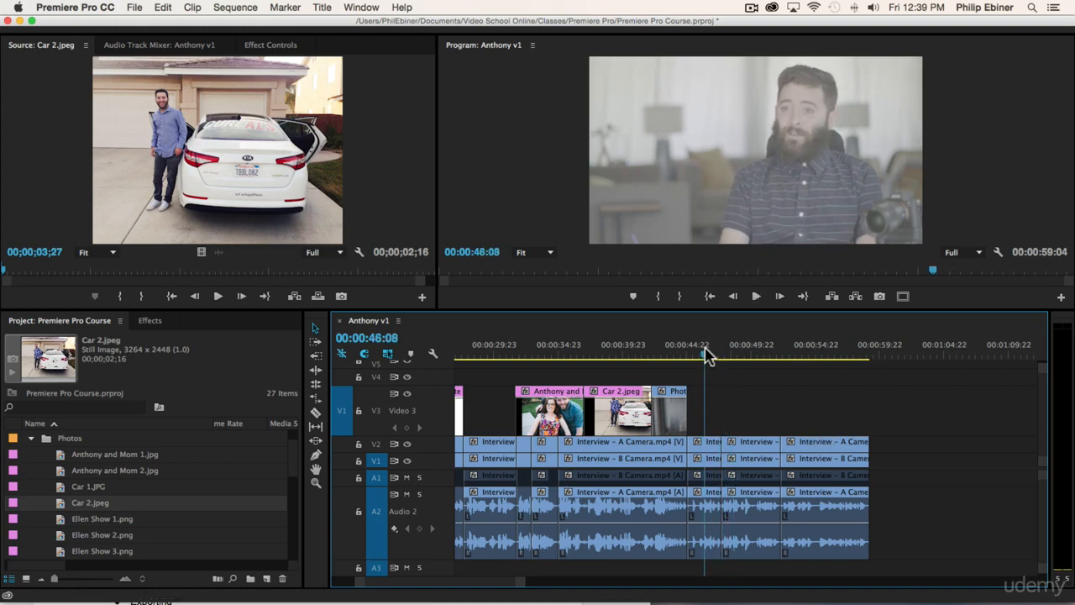
Collapse the Photos bin, mark 00:00:06:07 of Crusing Down Street.mp4, and place its video on V3 at 00:00:47:17
click(31, 439)
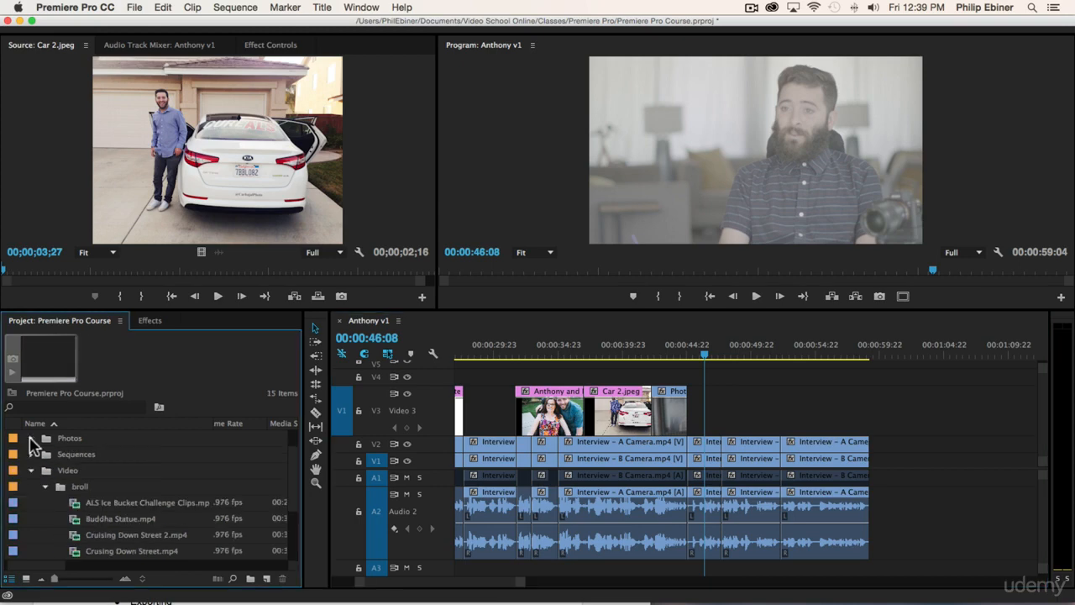
scroll(120, 489, down, 4)
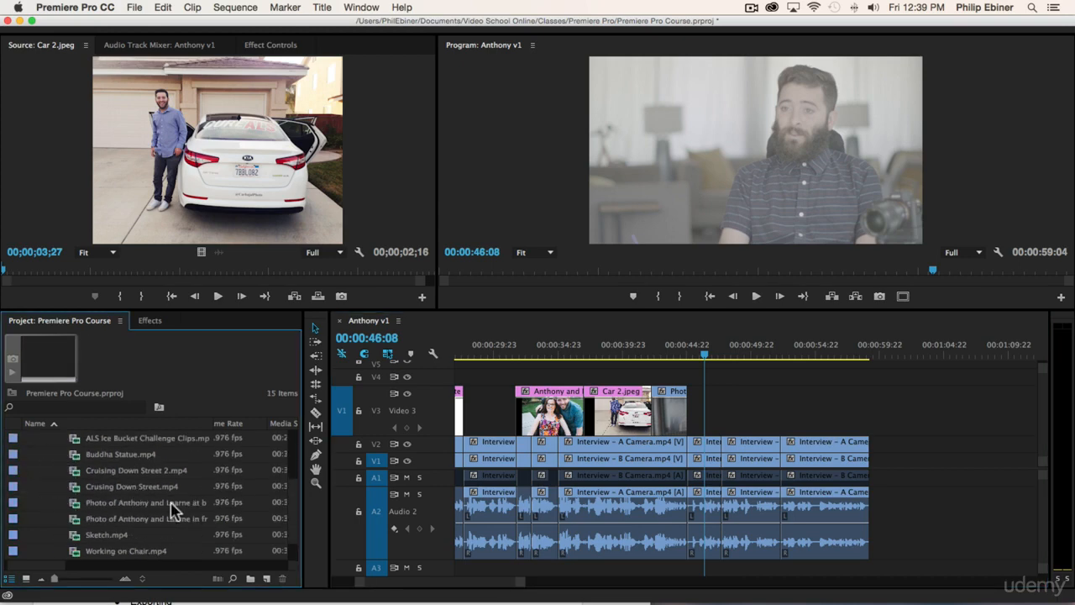
double_click(146, 493)
drag(34, 272, 84, 274)
key(i)
key(space)
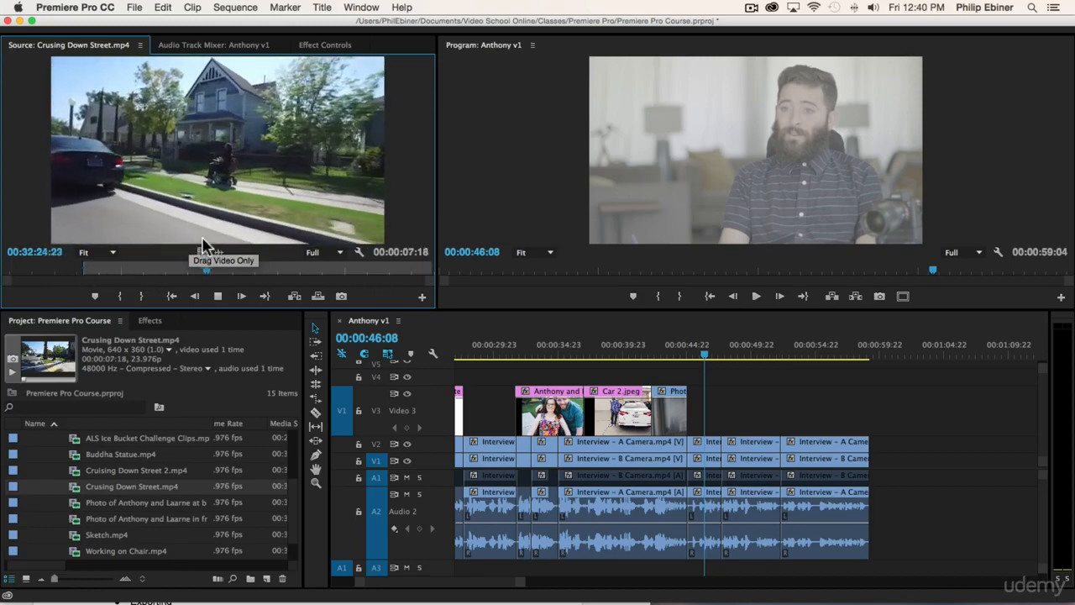
key(o)
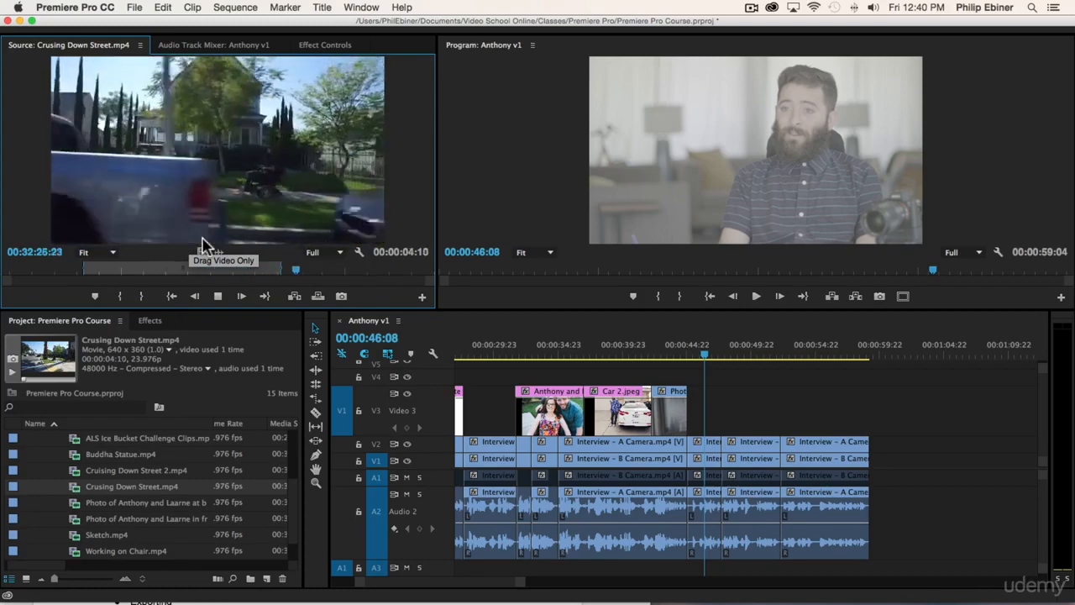
key(o)
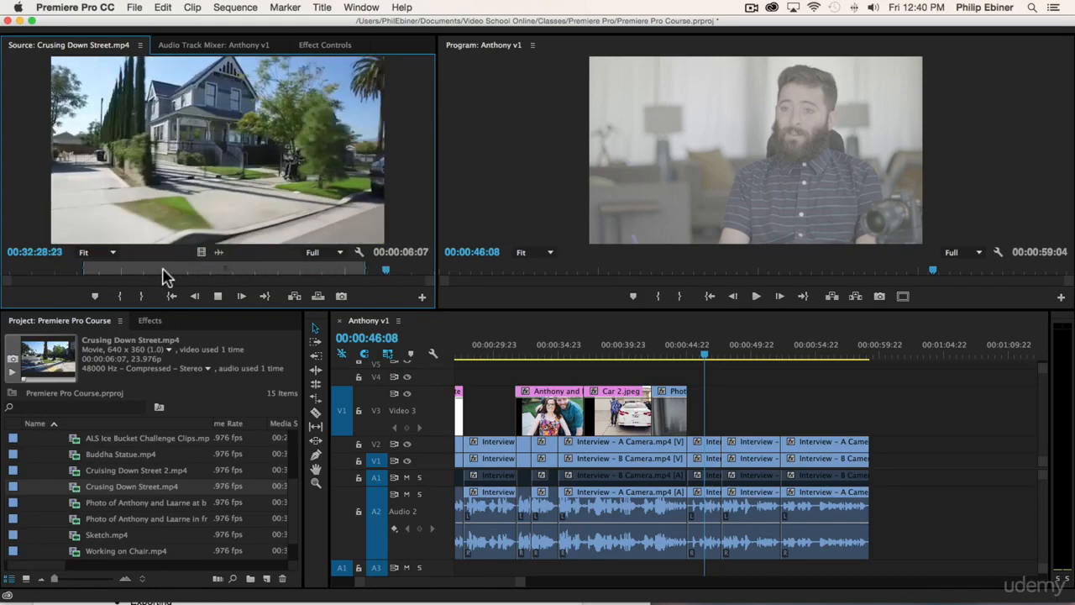
drag(204, 243, 715, 434)
Mark 00:00:05:13 of Cruising Down Street 2.mp4, place its video directly after the first street clip on V3, and lengthen it by one second
double_click(123, 470)
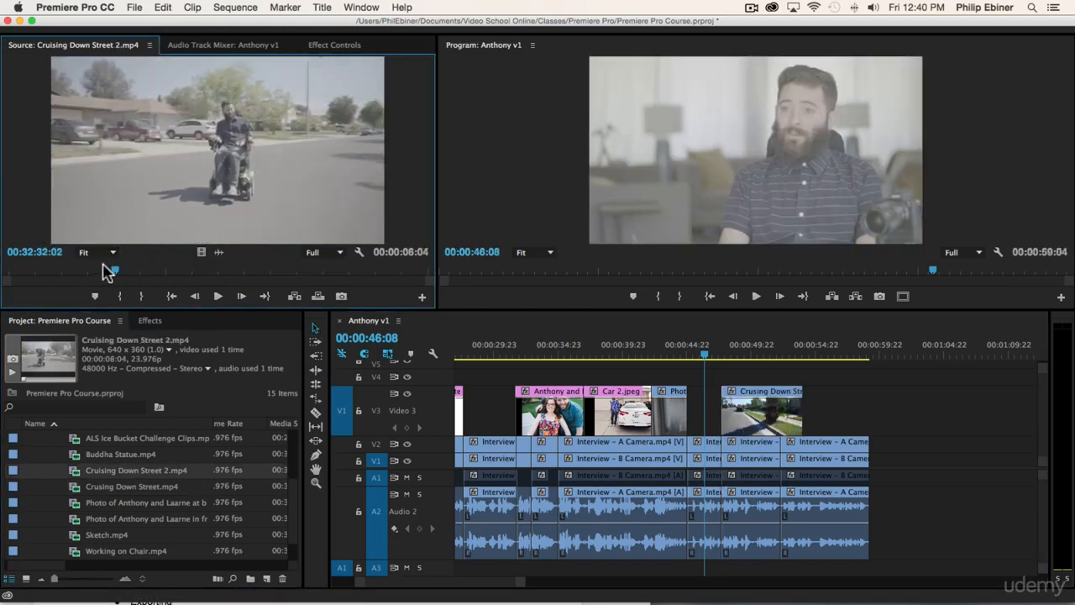
key(space)
key(i)
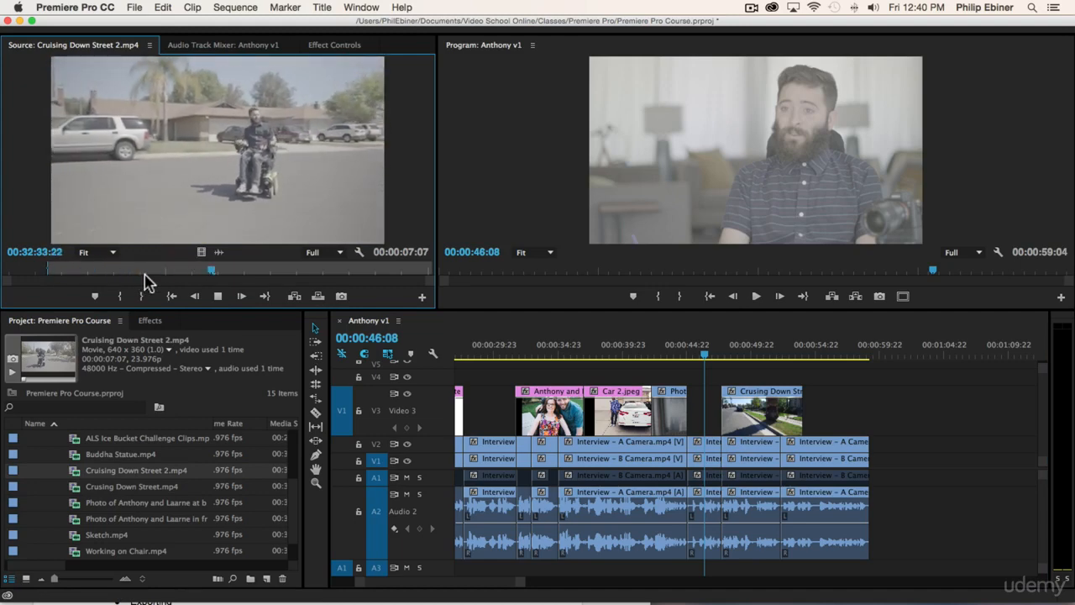
key(o)
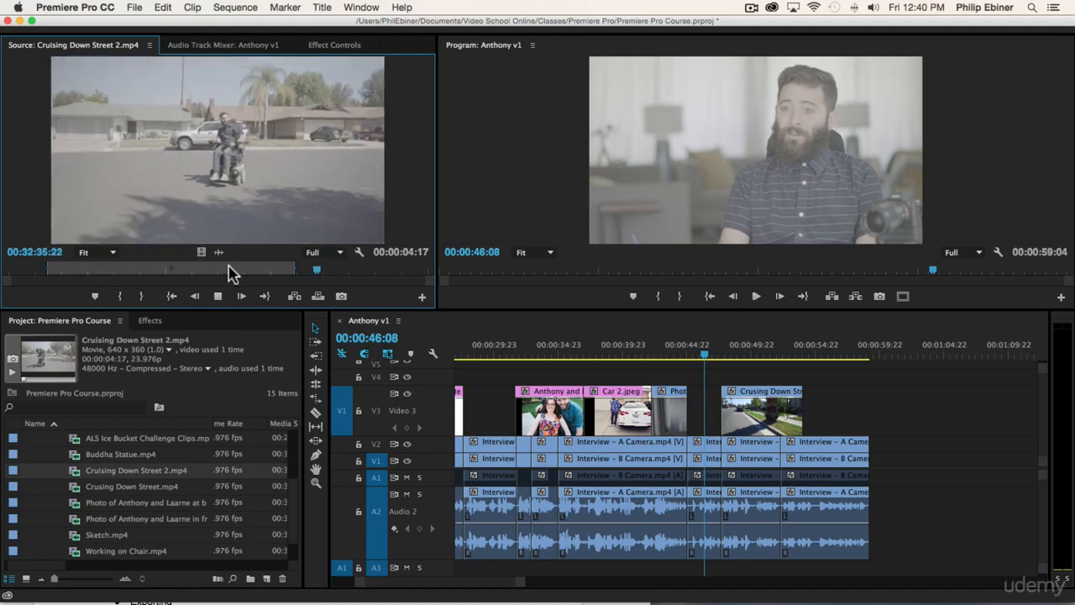
drag(199, 254, 887, 412)
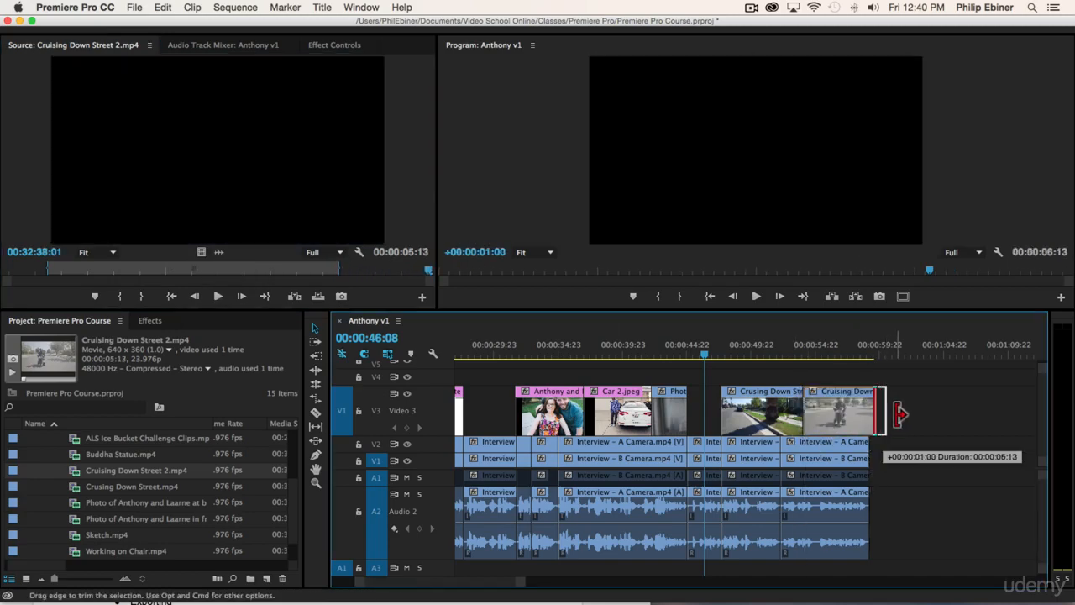
Play the street clips and review the b-roll, social media images and photos across the whole sequence
key(space)
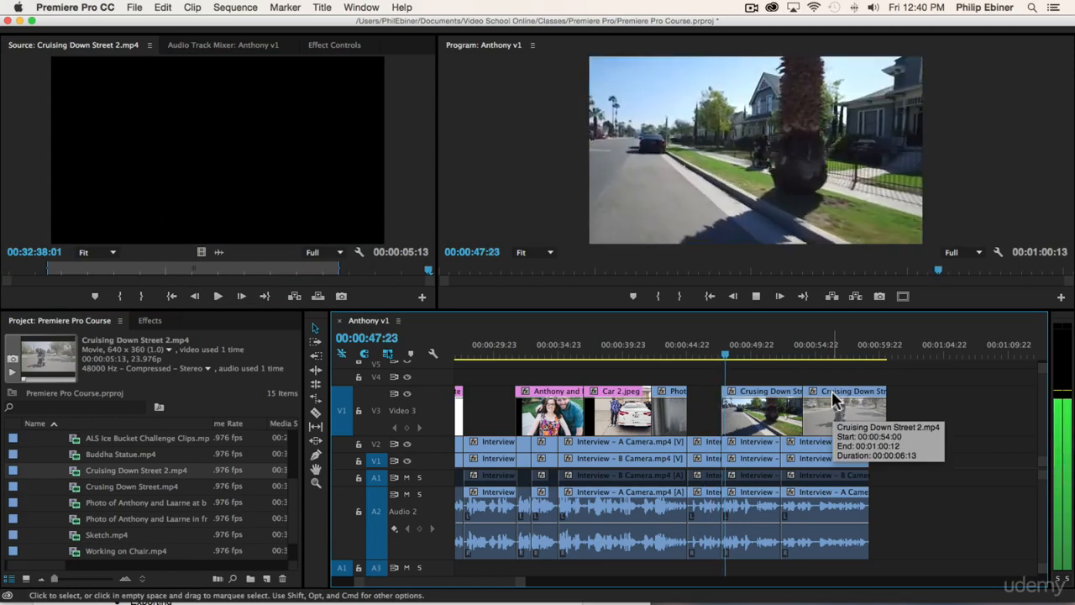
mouse_move(759, 347)
mouse_down()
mouse_move(852, 347)
mouse_move(779, 348)
mouse_up()
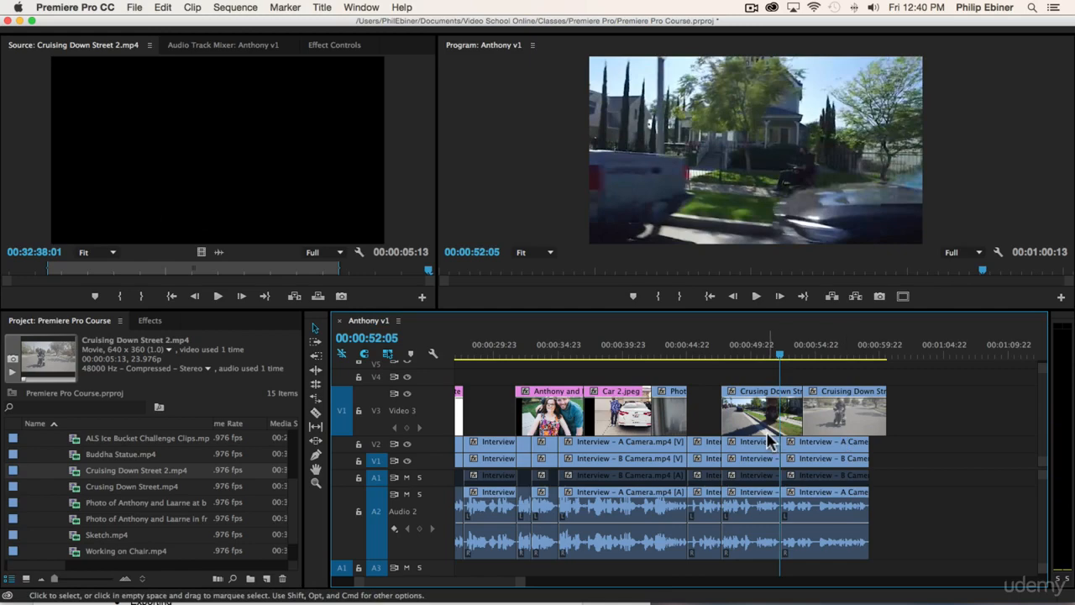
key(minus)
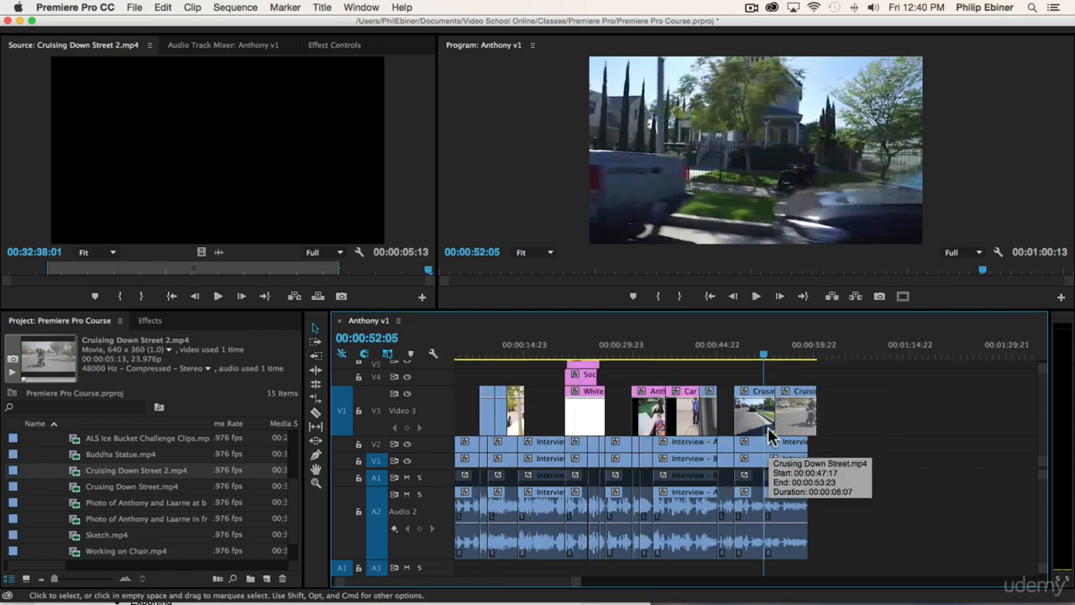
scroll(843, 411, up, 2)
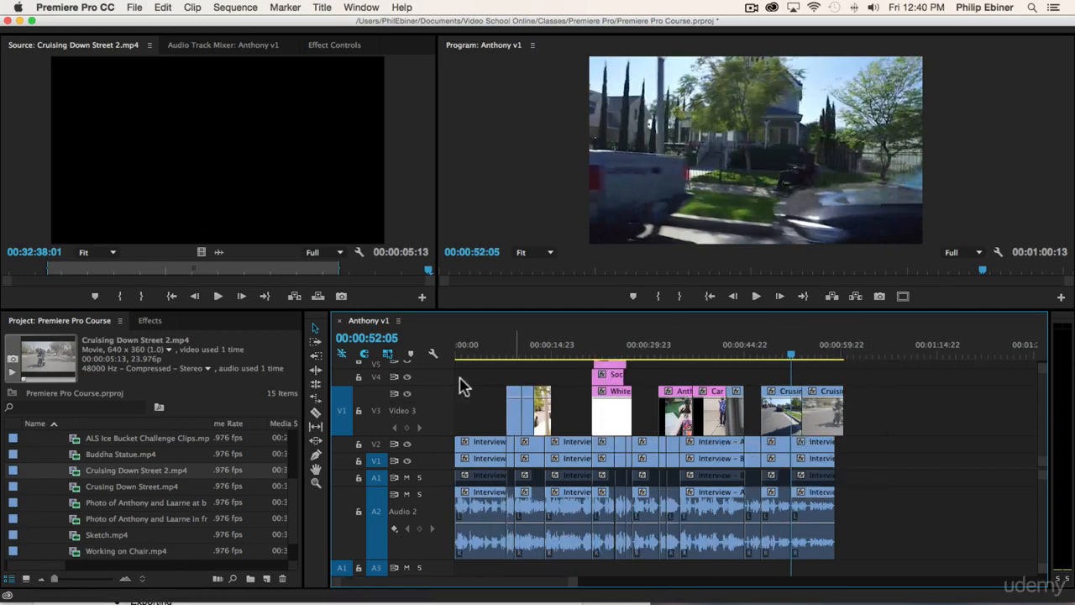
click(513, 352)
drag(512, 349, 687, 359)
drag(755, 358, 808, 357)
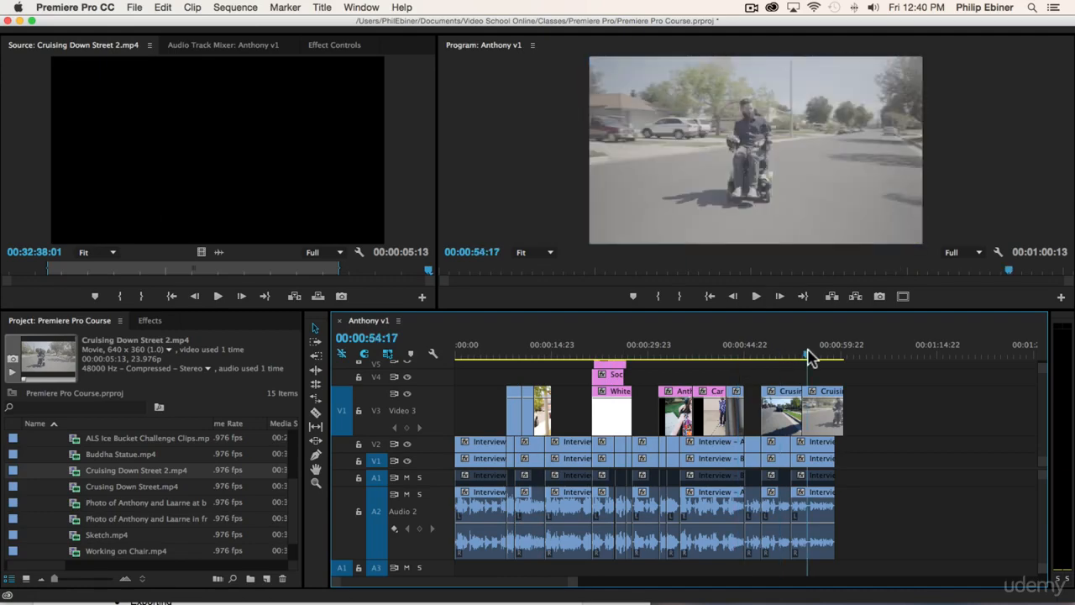
click(515, 357)
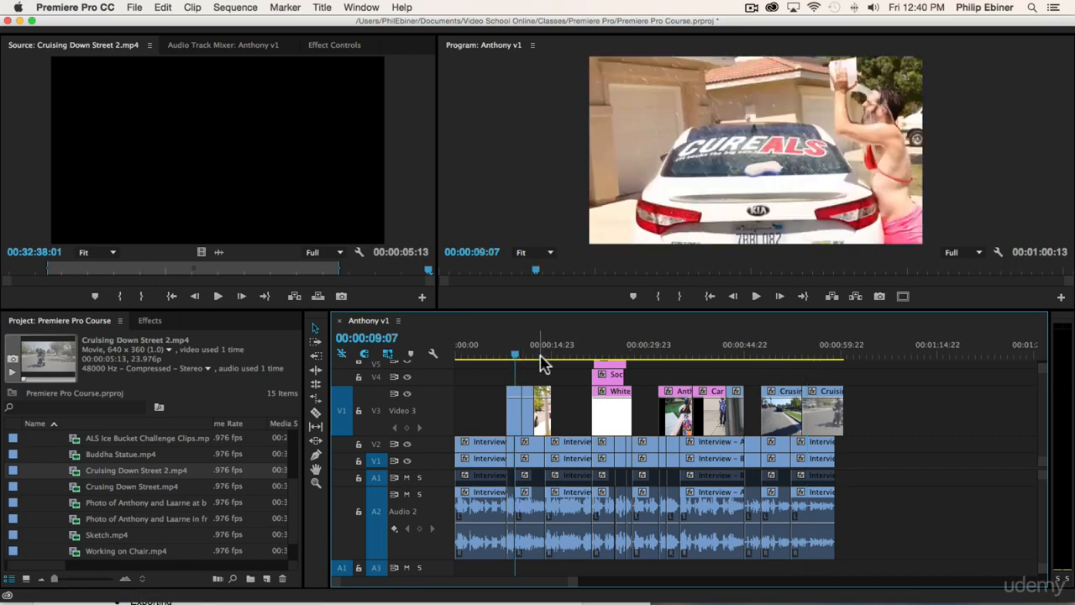
click(620, 353)
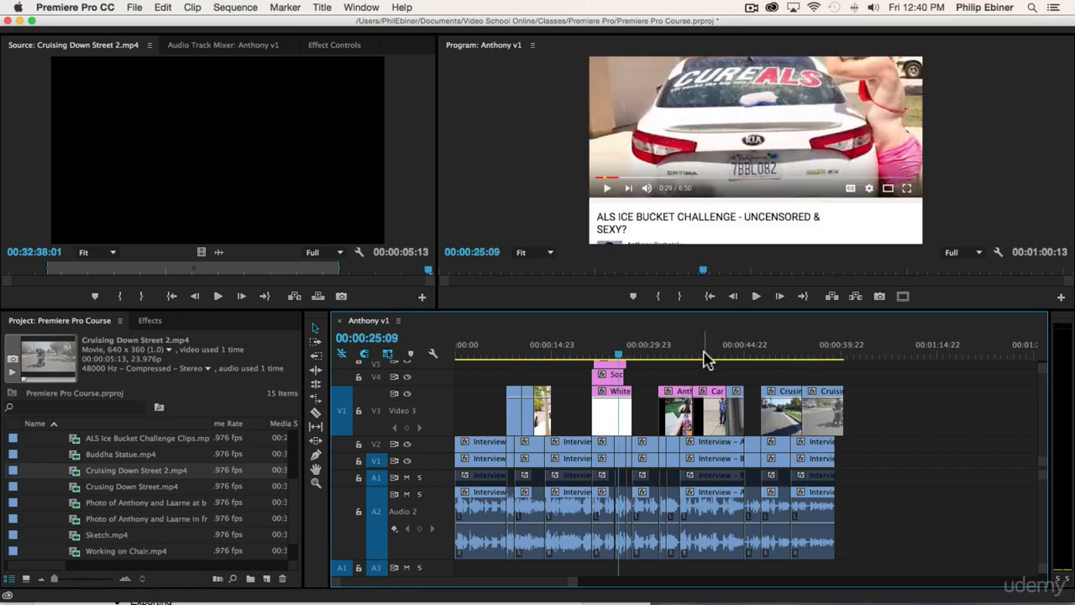
drag(683, 357, 707, 356)
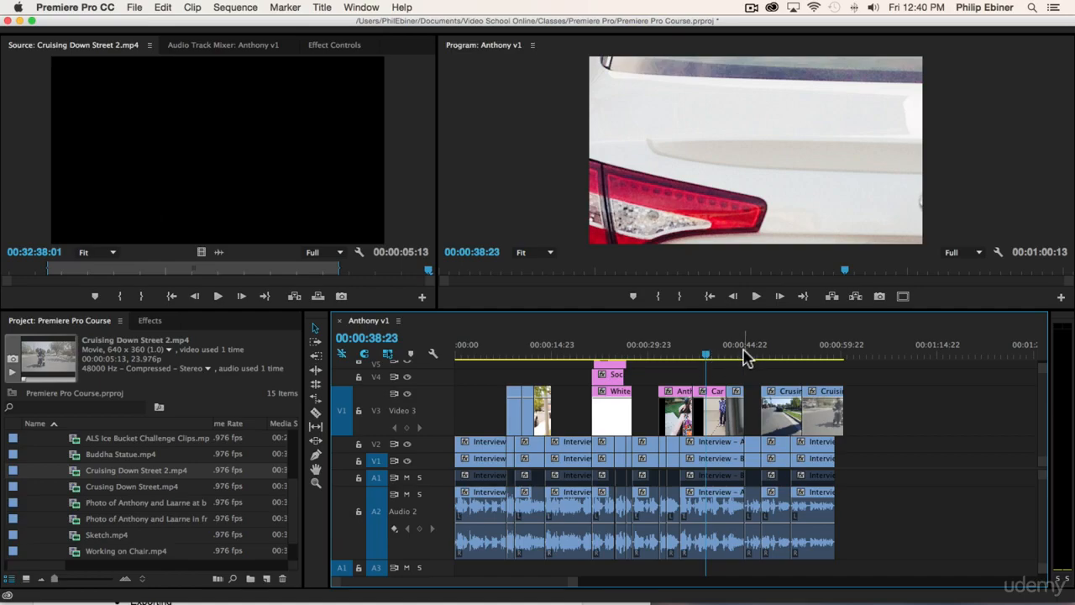